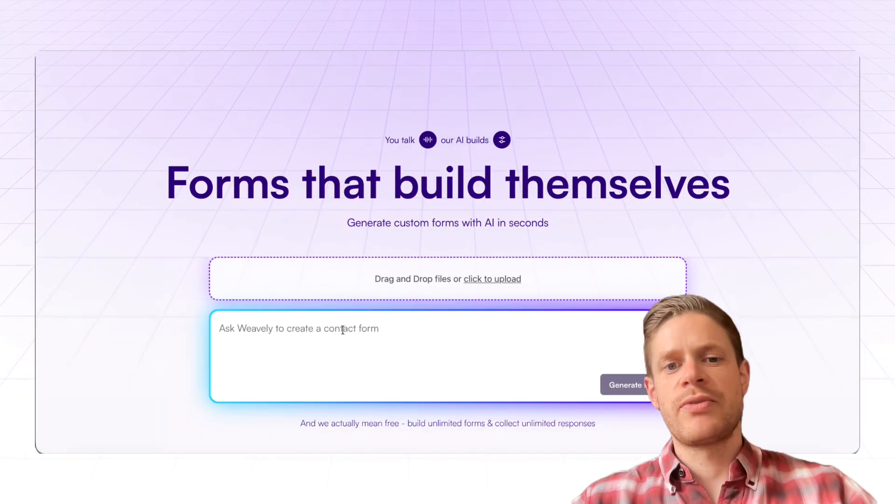
Generate a form from the prompt "I need a lead qualification form for my sandal business. I want to know how likely someone is to buy a sandal".
{"action": "scroll", "coordinate": [822, 200], "scroll_direction": "up", "scroll_amount": 2}
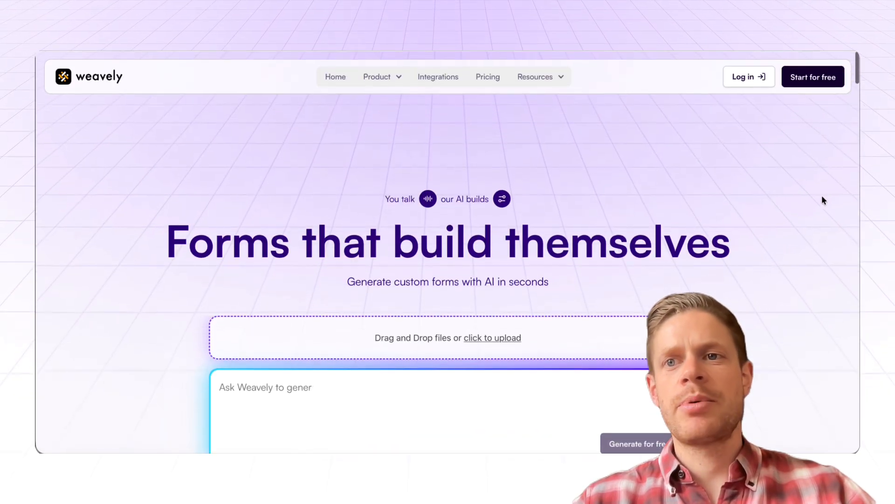
{"action": "left_click", "coordinate": [810, 85]}
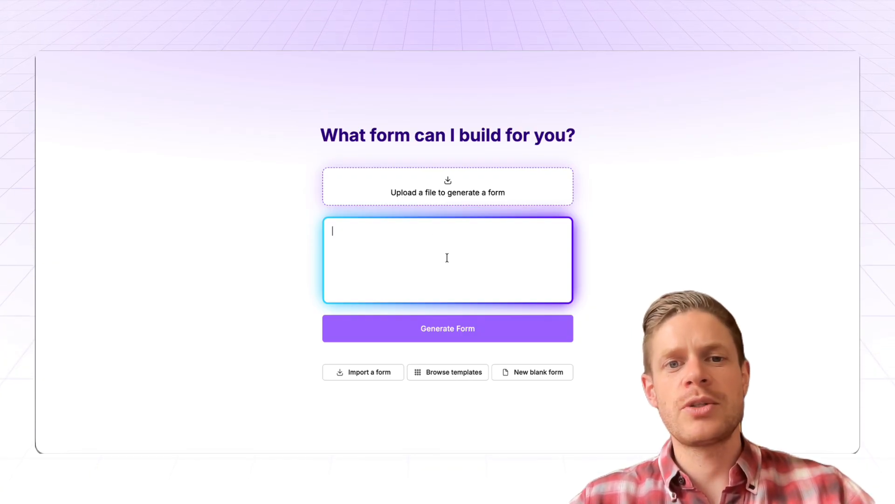
{"action": "type", "text": "I need a lead qualification form for my sandal business. I want to know how likely someone is to buy a sandal"}
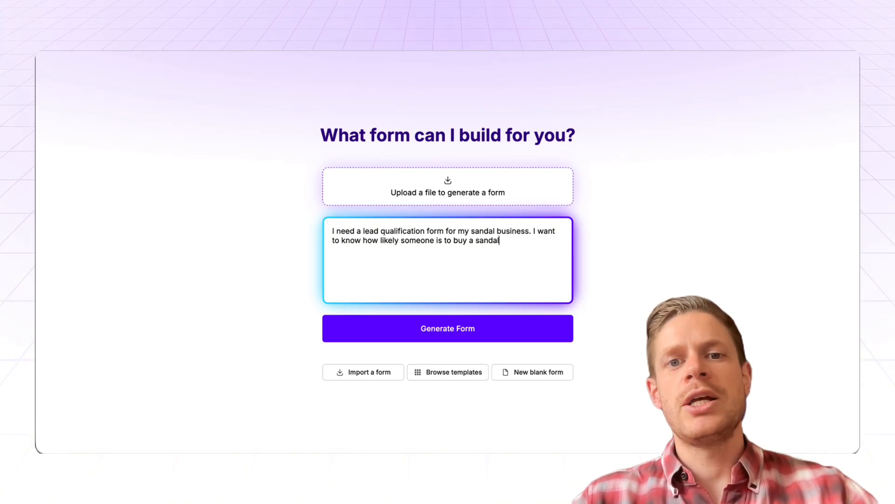
{"action": "left_click", "coordinate": [471, 329]}
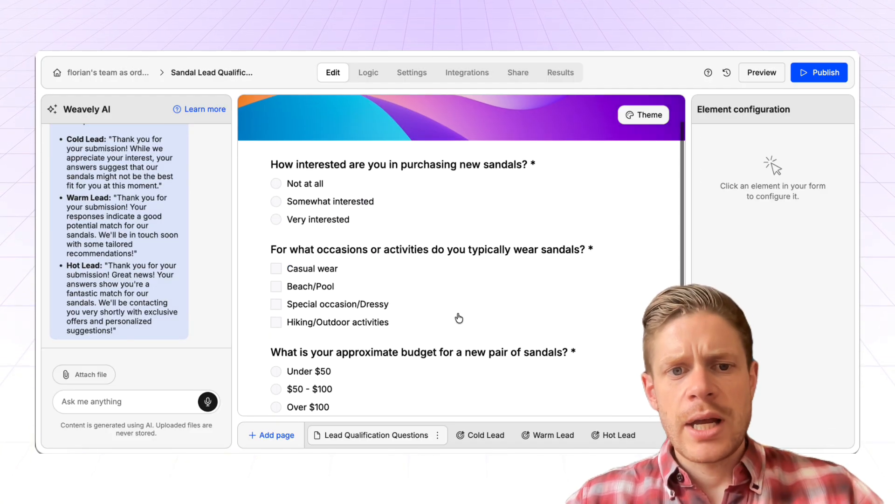
Review the generated lead qualification questions and the Cold Lead, Warm Lead and Hot Lead ending pages.
{"action": "scroll", "coordinate": [459, 318], "scroll_direction": "down", "scroll_amount": 2}
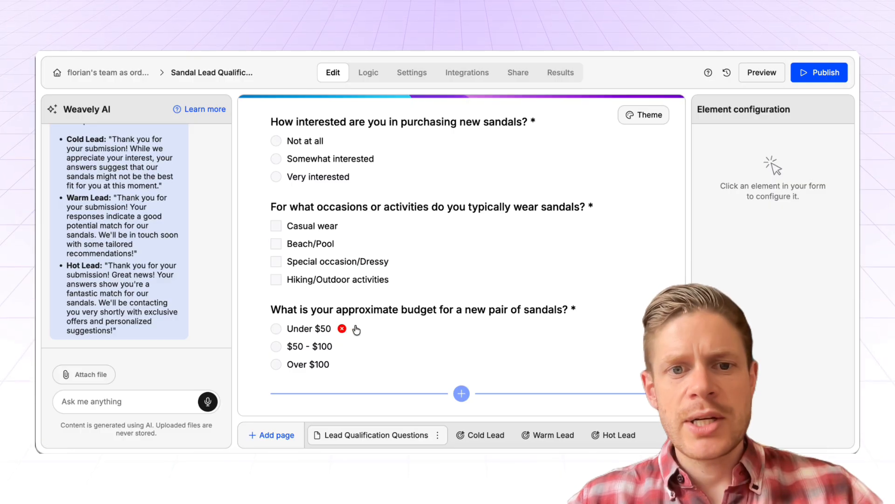
{"action": "left_click", "coordinate": [481, 439]}
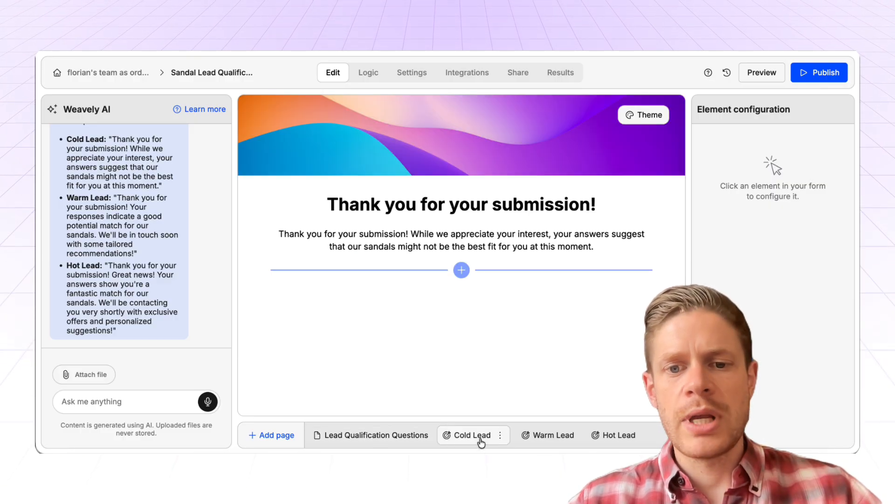
{"action": "left_click", "coordinate": [545, 439]}
{"action": "left_click", "coordinate": [600, 436]}
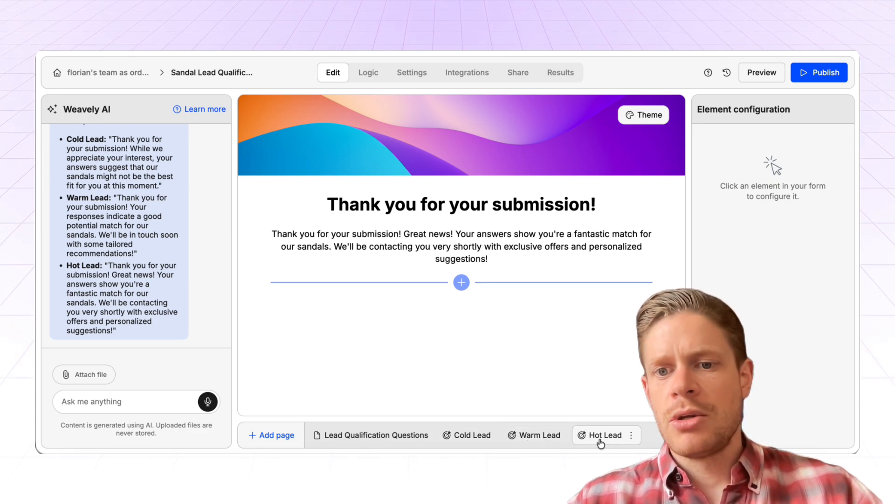
{"action": "left_click", "coordinate": [527, 437]}
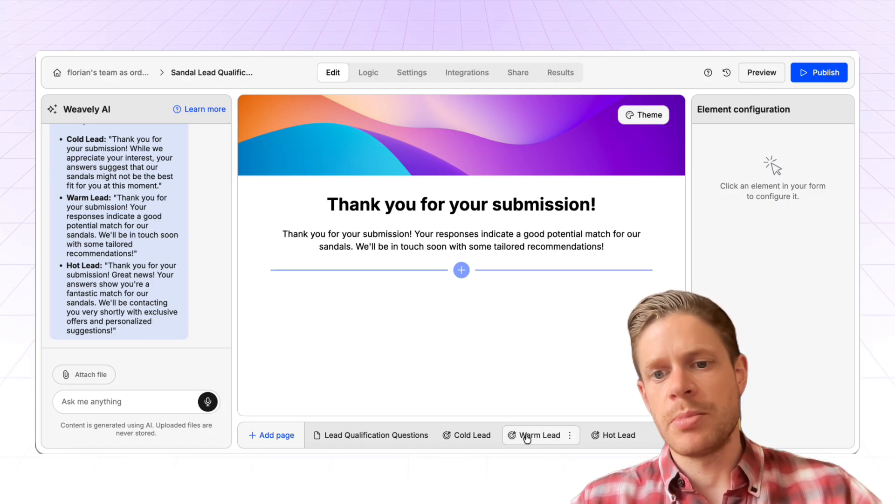
{"action": "left_click", "coordinate": [467, 440]}
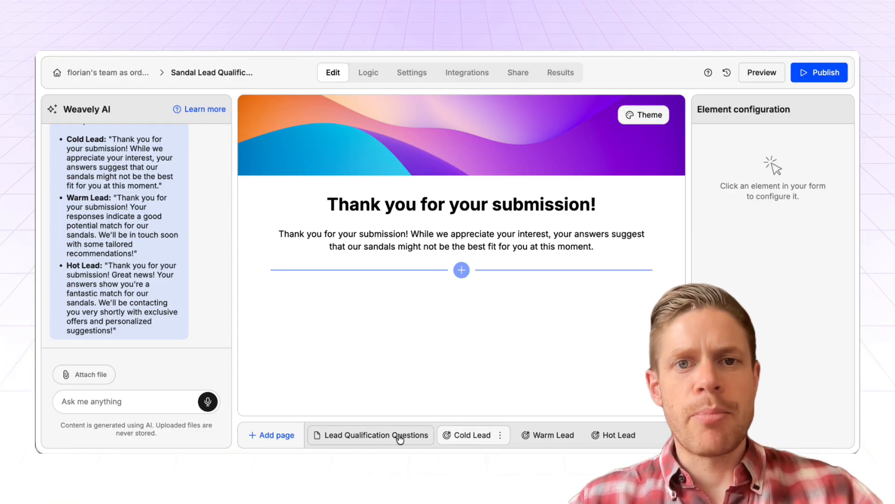
{"action": "left_click", "coordinate": [399, 437]}
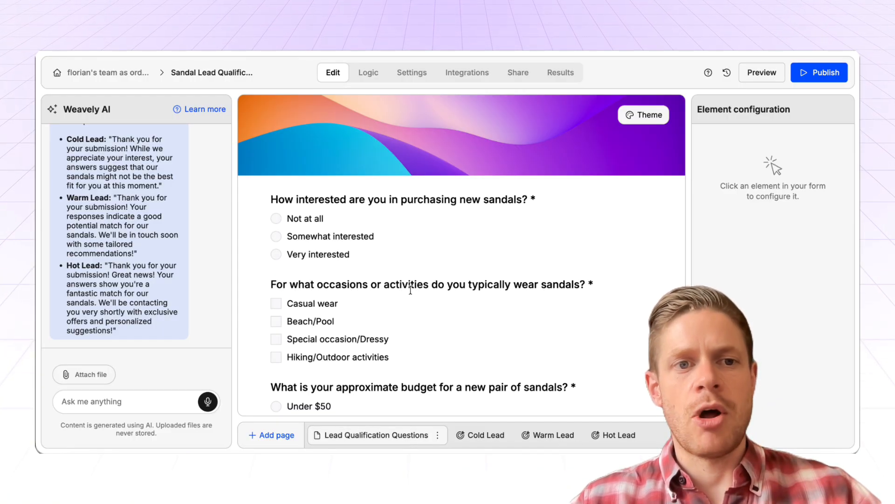
Examine the form's Lead Qualification settings, checking the outcome score ranges and the score assigned to each answer.
{"action": "left_click", "coordinate": [412, 73]}
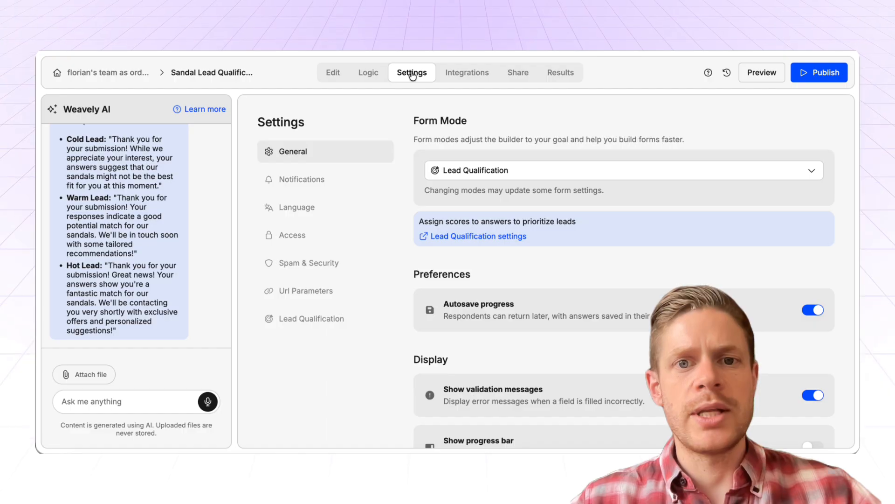
{"action": "left_click", "coordinate": [337, 322]}
{"action": "scroll", "coordinate": [567, 312], "scroll_direction": "down", "scroll_amount": 1}
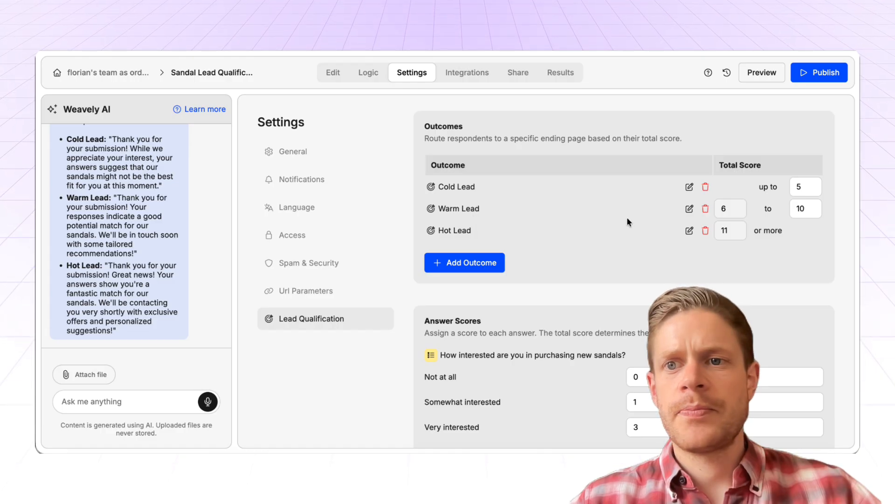
{"action": "scroll", "coordinate": [626, 217], "scroll_direction": "down", "scroll_amount": 1}
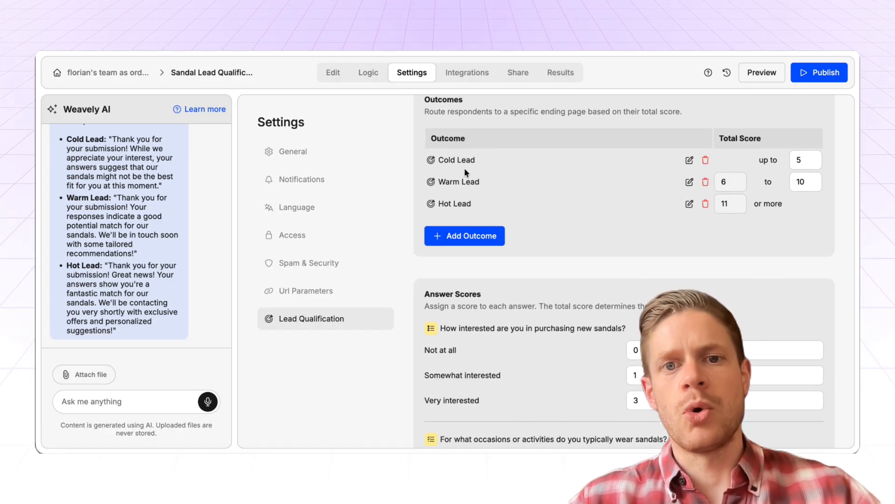
{"action": "scroll", "coordinate": [538, 276], "scroll_direction": "down", "scroll_amount": 2}
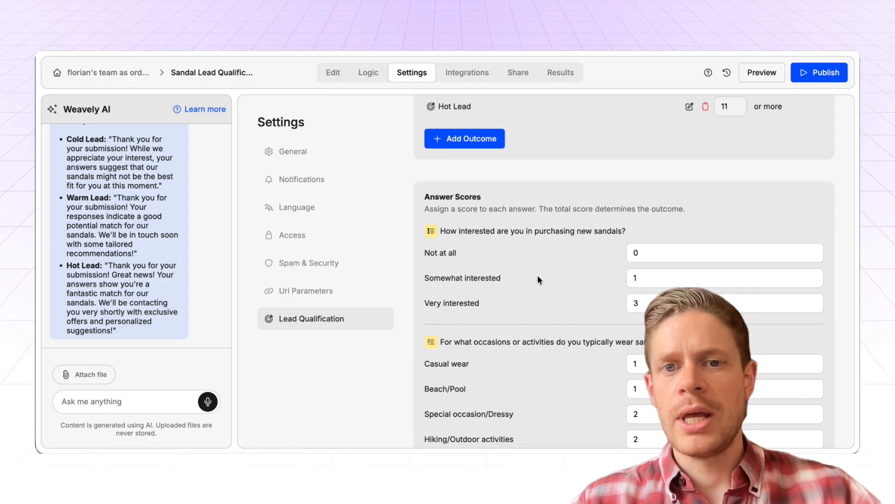
{"action": "scroll", "coordinate": [537, 279], "scroll_direction": "down", "scroll_amount": 2}
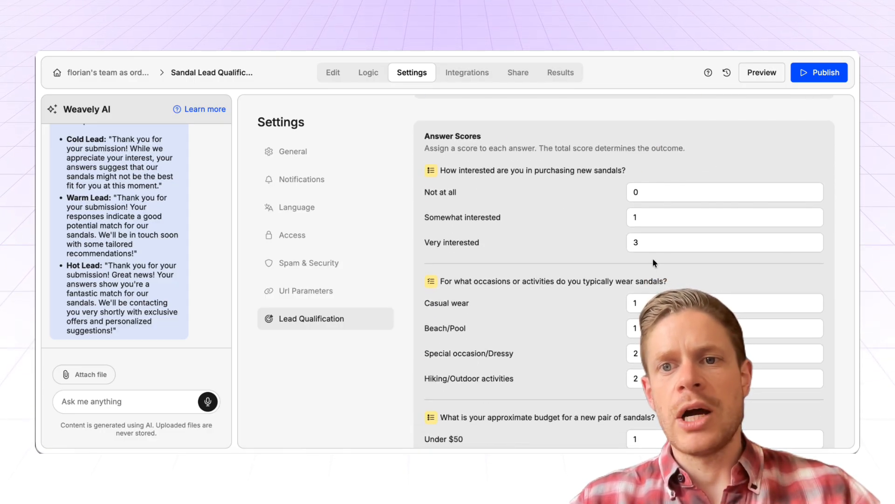
{"action": "scroll", "coordinate": [611, 327], "scroll_direction": "down", "scroll_amount": 2}
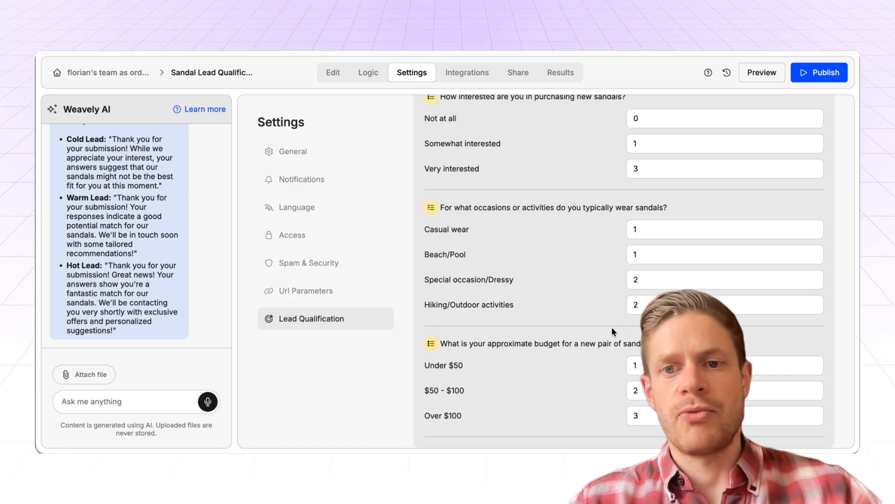
{"action": "scroll", "coordinate": [611, 331], "scroll_direction": "up", "scroll_amount": 1}
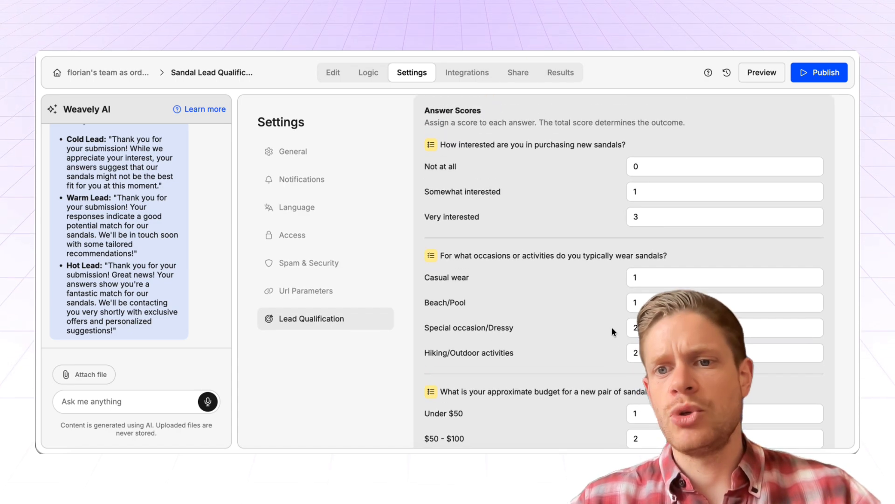
{"action": "scroll", "coordinate": [612, 330], "scroll_direction": "down", "scroll_amount": 1}
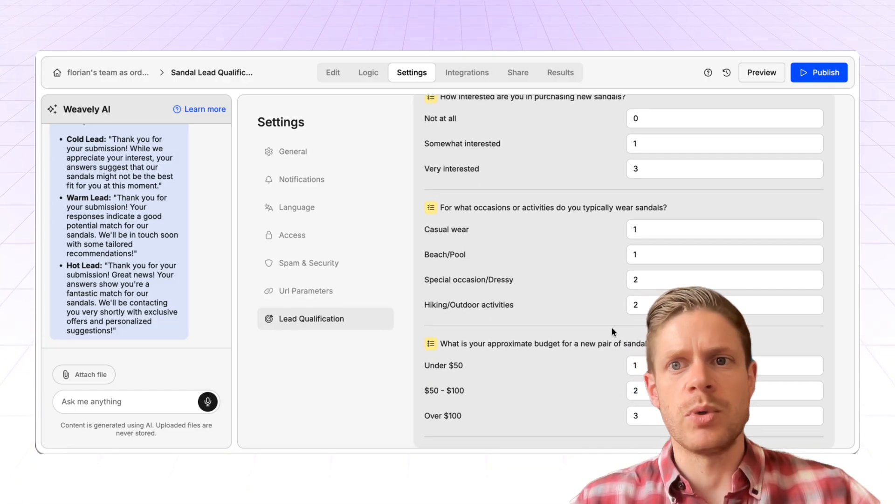
{"action": "scroll", "coordinate": [611, 330], "scroll_direction": "up", "scroll_amount": 5}
{"action": "scroll", "coordinate": [612, 330], "scroll_direction": "up", "scroll_amount": 2}
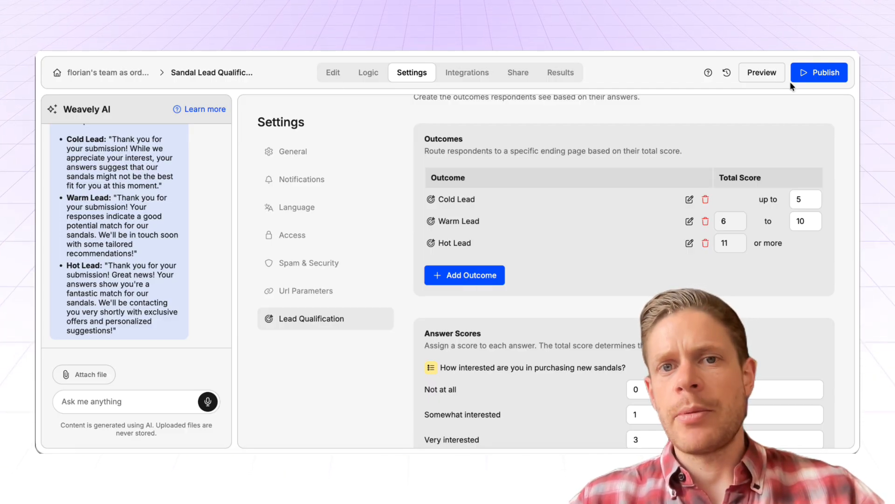
Return to the form editor and tell the AI assistant "Also capture email from respondents".
{"action": "left_click", "coordinate": [332, 72]}
{"action": "scroll", "coordinate": [476, 212], "scroll_direction": "down", "scroll_amount": 5}
{"action": "scroll", "coordinate": [382, 284], "scroll_direction": "up", "scroll_amount": 5}
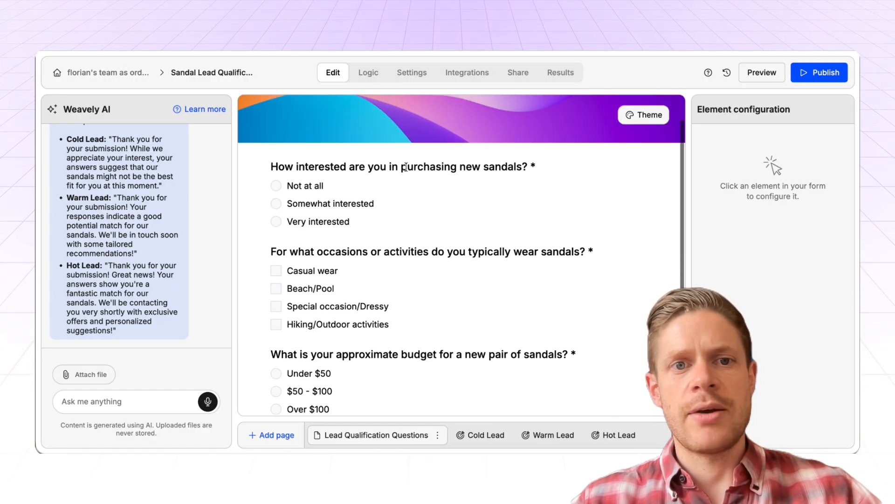
{"action": "scroll", "coordinate": [502, 259], "scroll_direction": "down", "scroll_amount": 3}
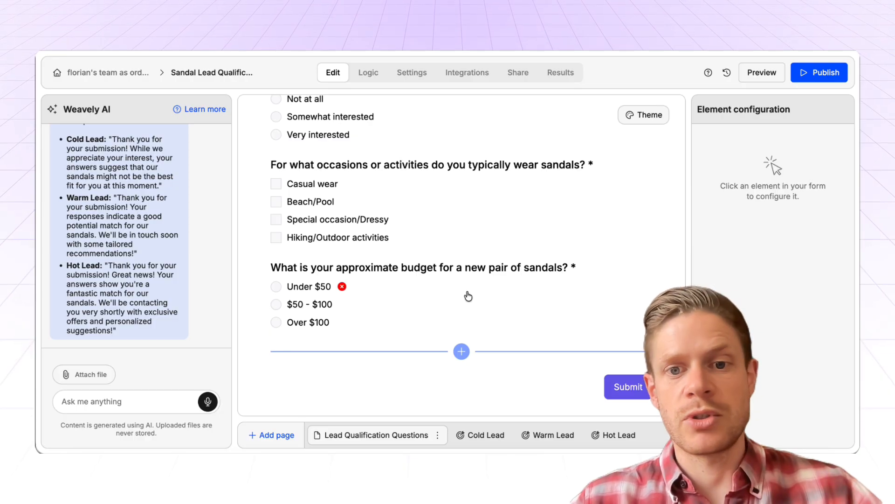
{"action": "left_click", "coordinate": [123, 400]}
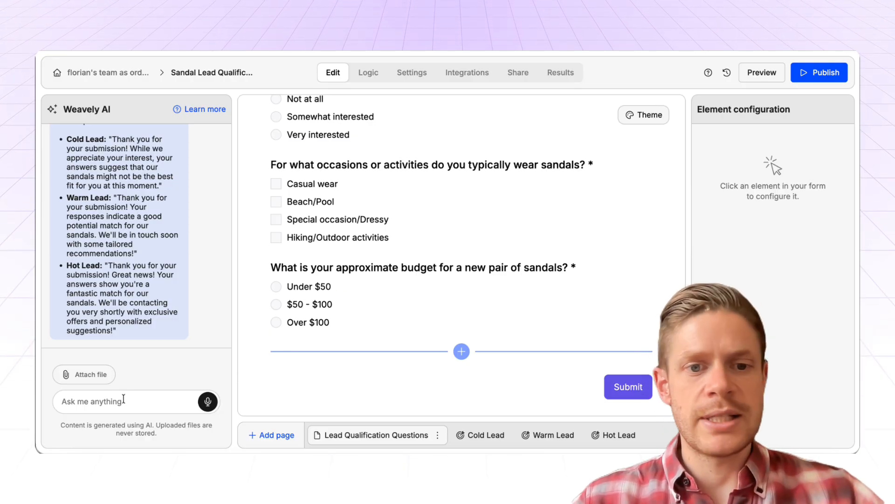
{"action": "type", "text": "Also capture email from r"}
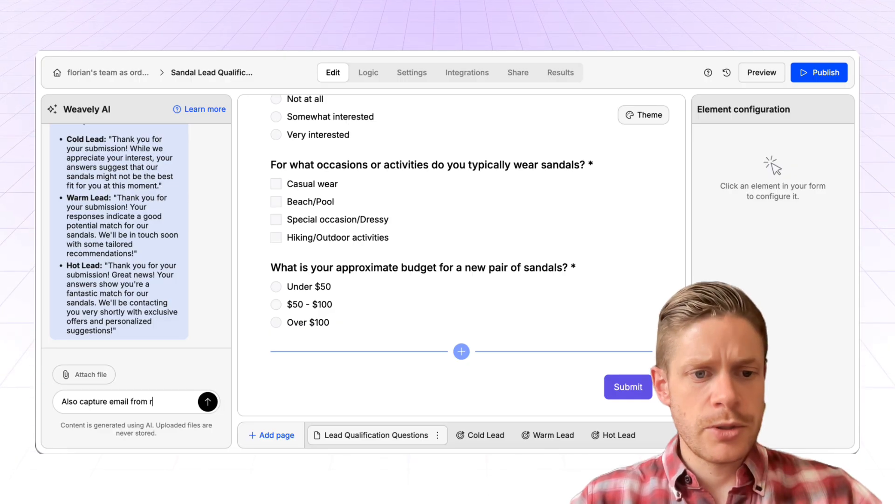
{"action": "type", "text": "esponder"}
{"action": "type", "text": "t"}
{"action": "key", "text": "Return"}
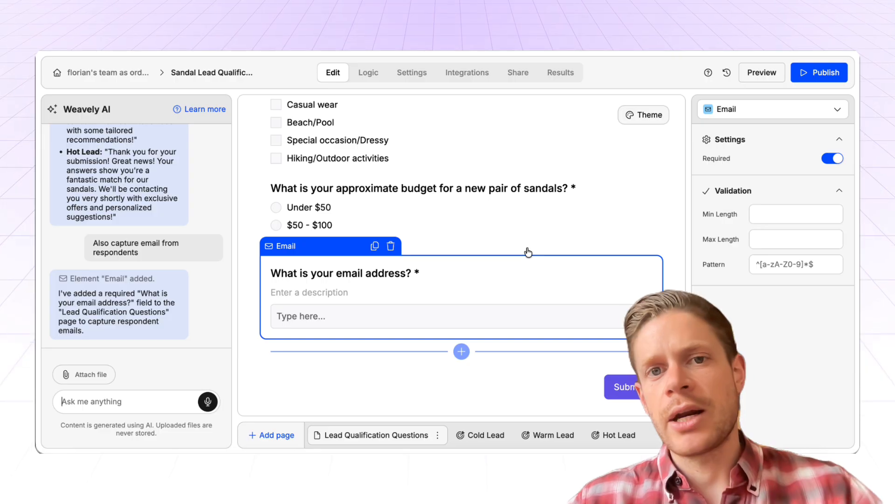
Publish the sandal lead qualification form and copy its share URL.
{"action": "scroll", "coordinate": [528, 252], "scroll_direction": "up", "scroll_amount": 3}
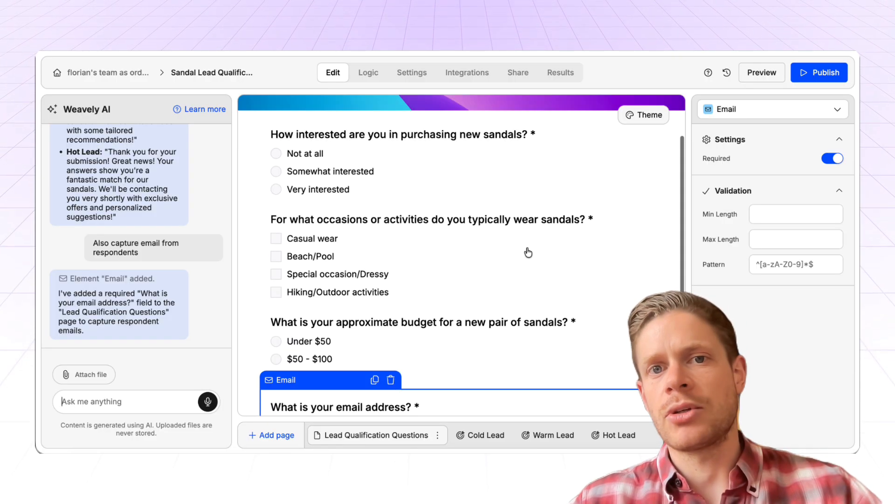
{"action": "scroll", "coordinate": [560, 233], "scroll_direction": "up", "scroll_amount": 2}
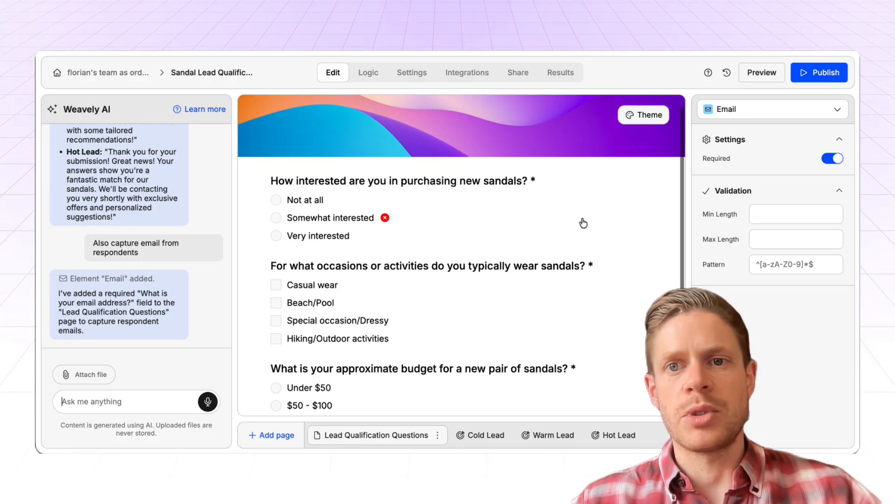
{"action": "left_click", "coordinate": [823, 74]}
{"action": "left_click", "coordinate": [455, 275]}
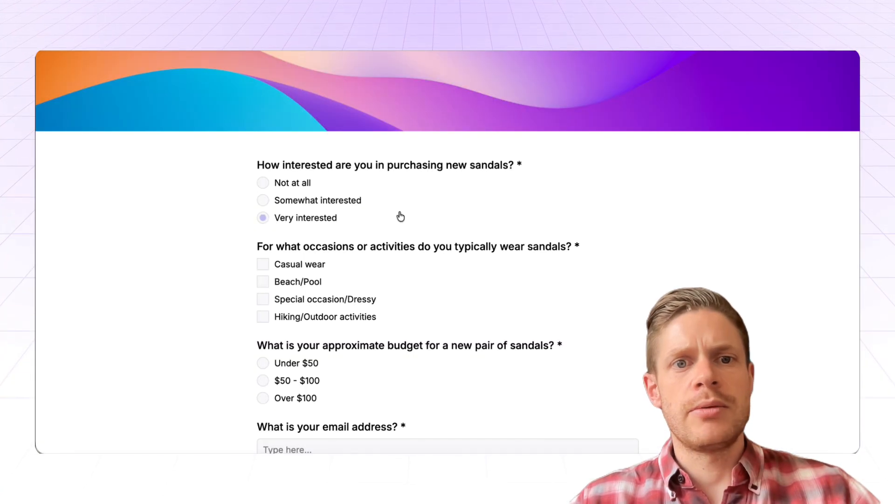
Submit a test response on the live form with Very interested, Beach/Pool, Over $100 and the respondent's email address.
{"action": "scroll", "coordinate": [289, 206], "scroll_direction": "down", "scroll_amount": 1}
{"action": "left_click", "coordinate": [299, 188]}
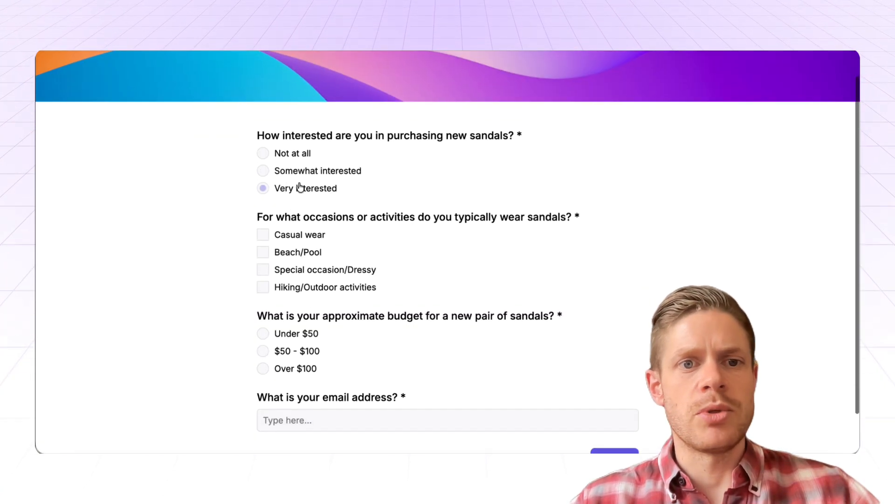
{"action": "scroll", "coordinate": [436, 222], "scroll_direction": "down", "scroll_amount": 1}
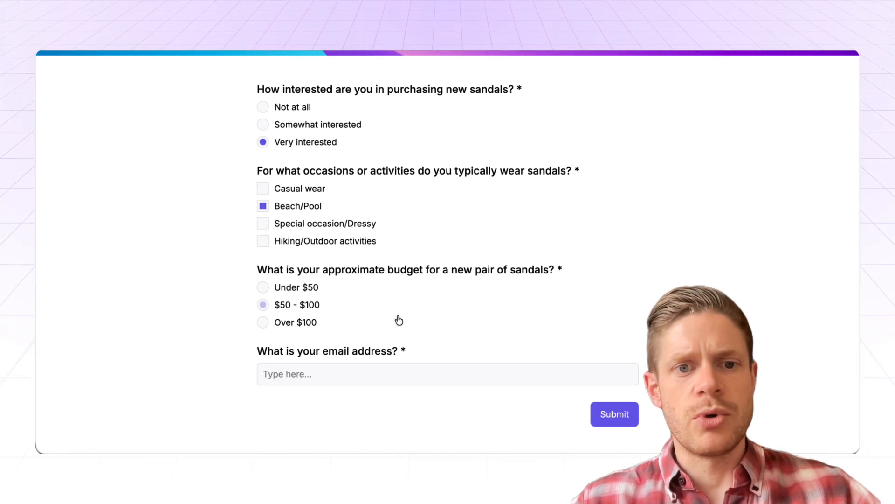
{"action": "left_click", "coordinate": [294, 325]}
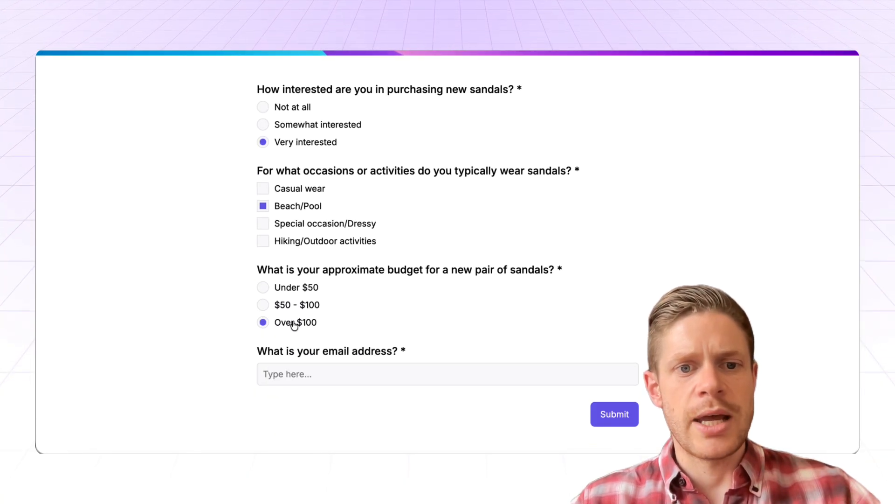
{"action": "left_click", "coordinate": [322, 366]}
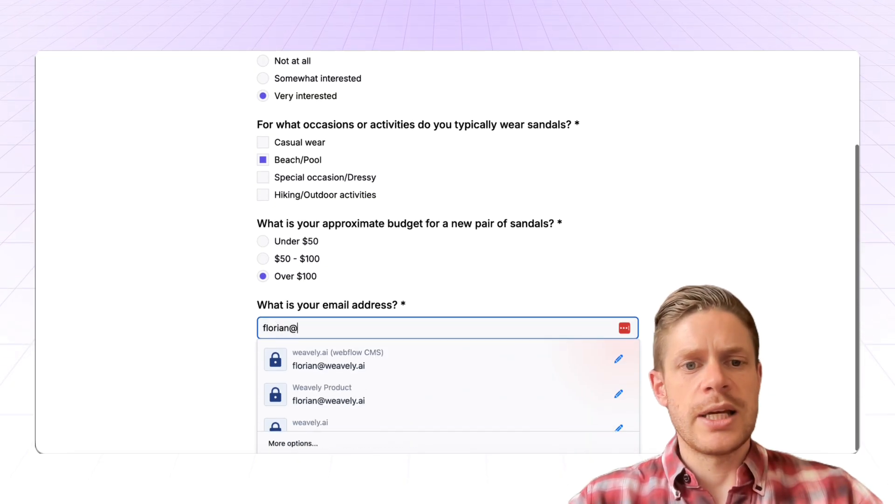
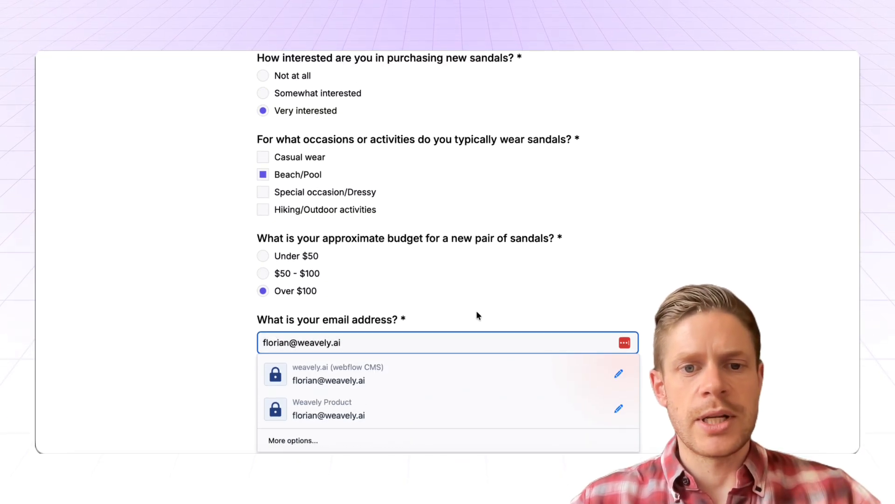
{"action": "left_click", "coordinate": [595, 413]}
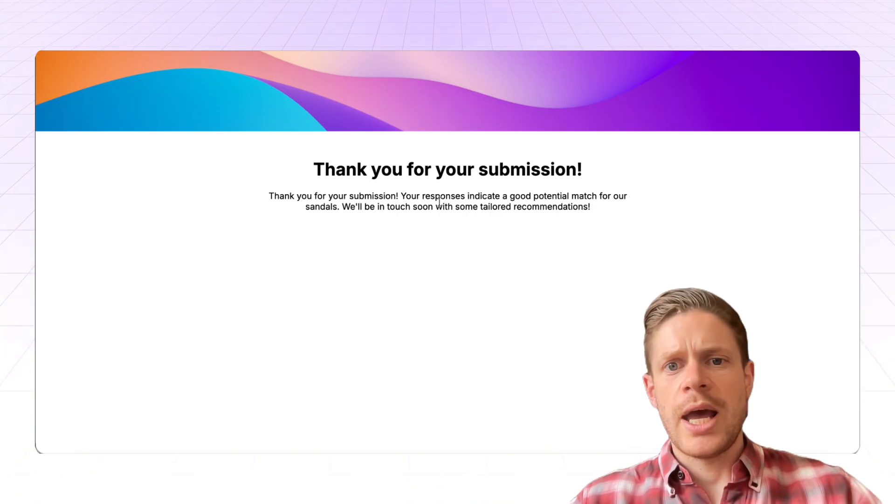
{"action": "double_click", "coordinate": [560, 198]}
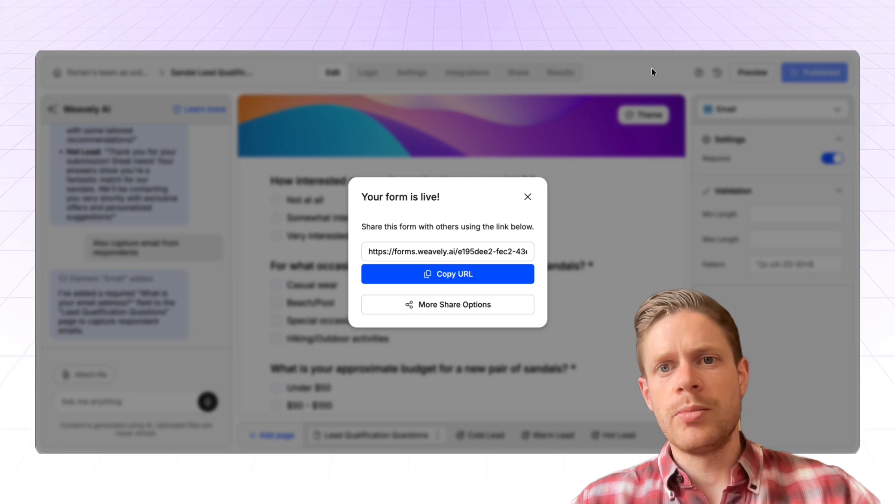
Dismiss the form's sharing dialog and open the form's results.
{"action": "left_click", "coordinate": [529, 197]}
{"action": "left_click", "coordinate": [559, 71]}
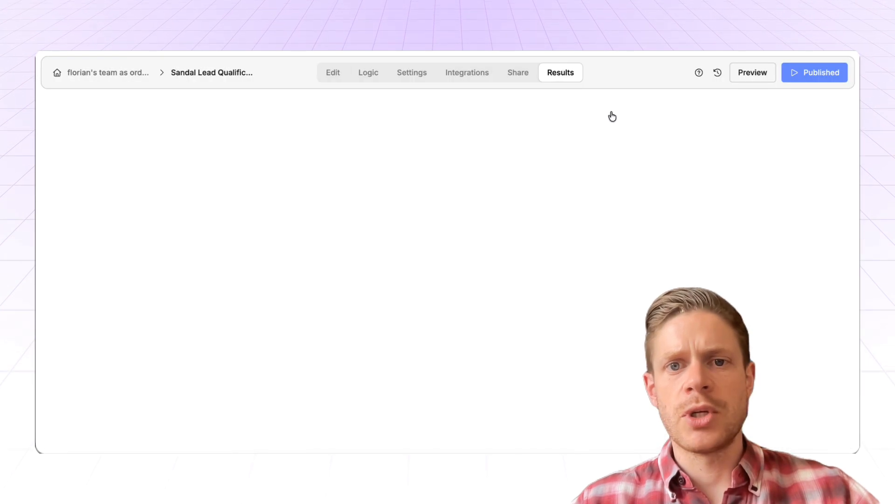
Review the test response's answers, email, total score and outcome in the form's results table.
{"action": "scroll", "coordinate": [688, 200], "scroll_direction": "right", "scroll_amount": 3}
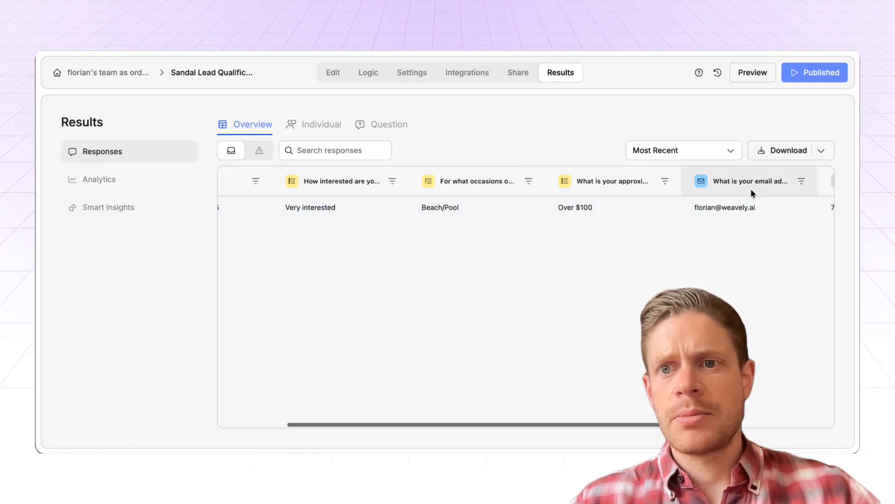
{"action": "scroll", "coordinate": [426, 212], "scroll_direction": "left", "scroll_amount": 5}
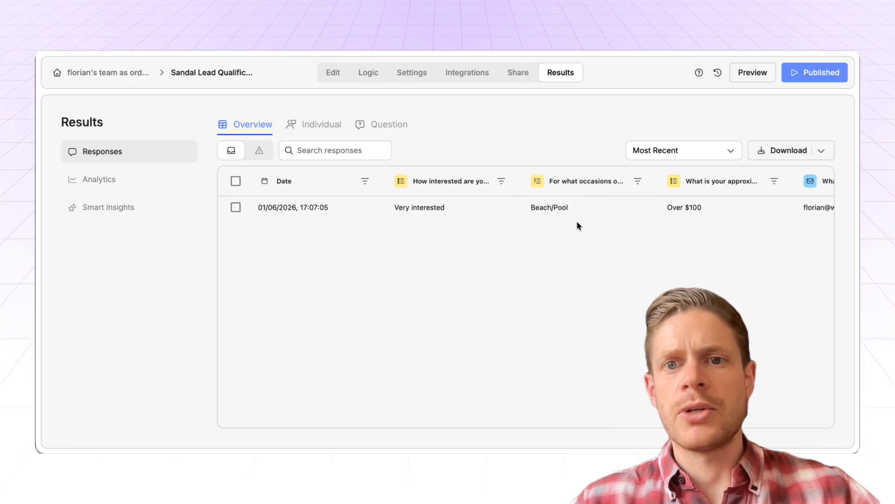
{"action": "scroll", "coordinate": [577, 221], "scroll_direction": "right", "scroll_amount": 5}
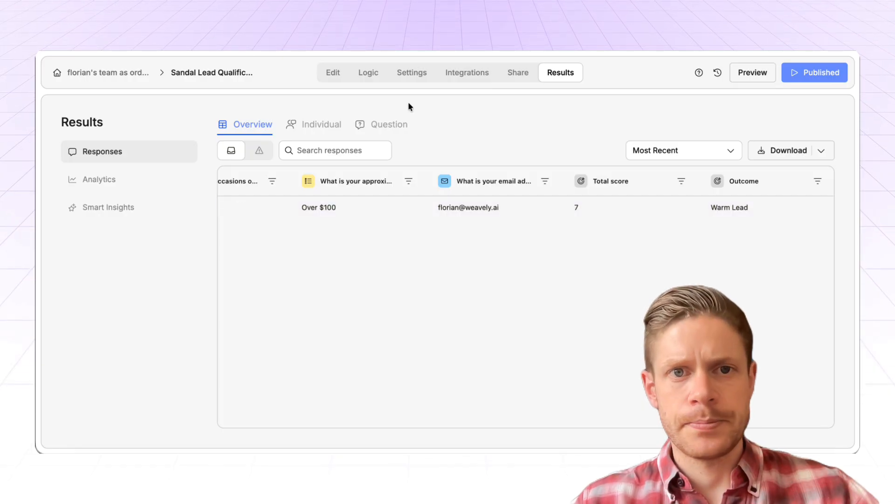
Review the form's lead qualification score ranges and the Cold Lead and Warm Lead ending pages.
{"action": "left_click", "coordinate": [334, 76]}
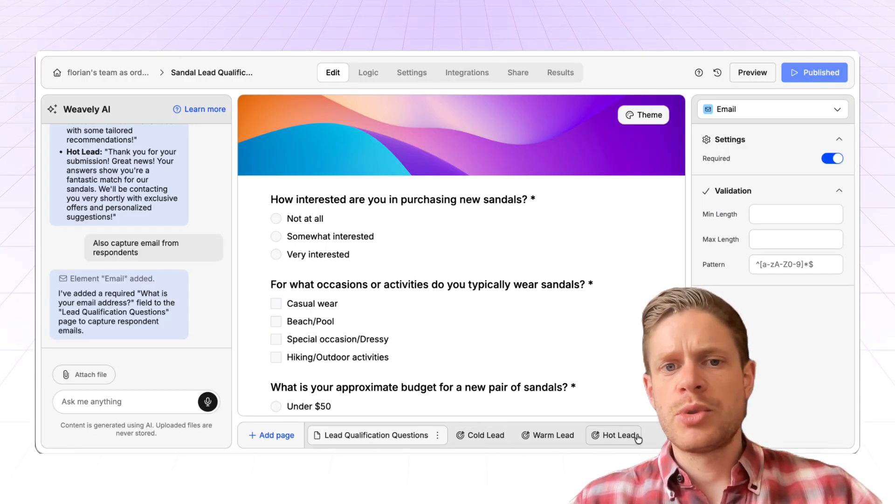
{"action": "left_click", "coordinate": [413, 74]}
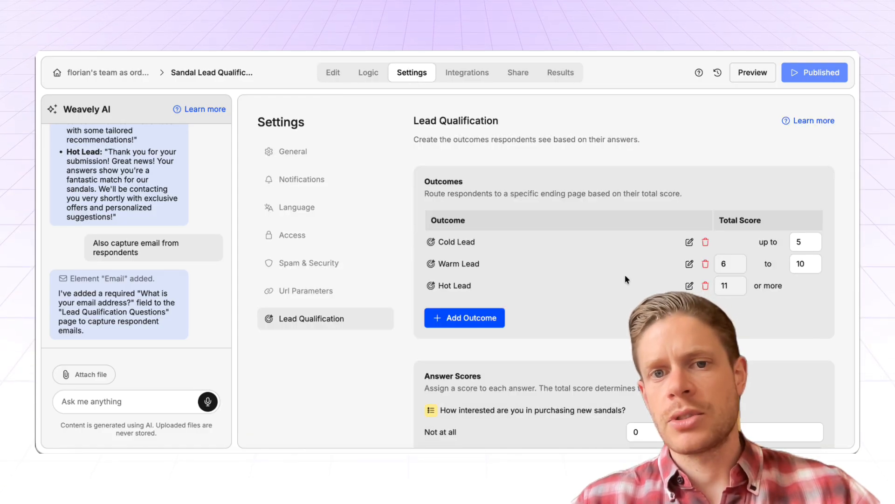
{"action": "left_click", "coordinate": [338, 73]}
{"action": "left_click", "coordinate": [481, 432]}
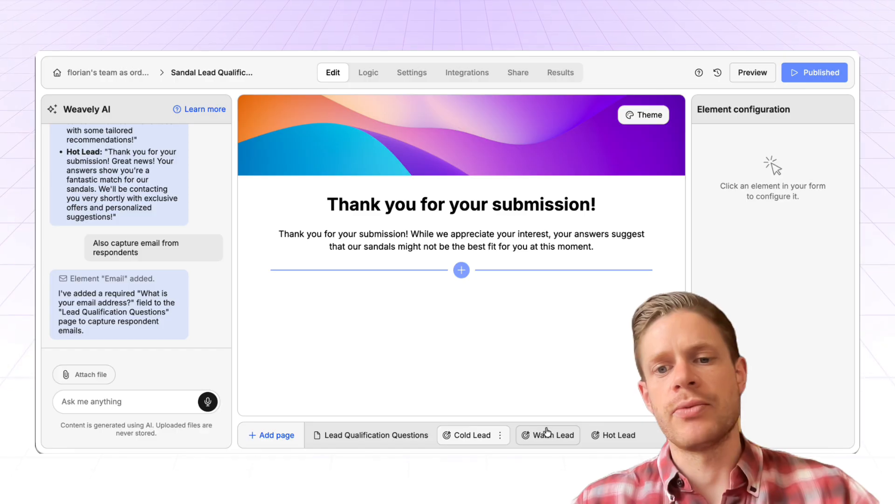
{"action": "left_click", "coordinate": [562, 433]}
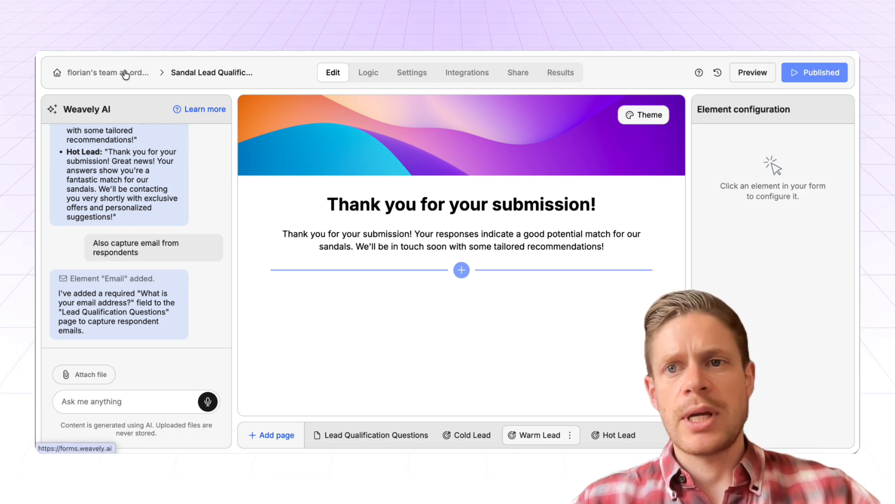
Generate a new form from the prompt "I want a personality quiz which assigns people in one of the four harry potter houses based on their traits".
{"action": "left_click", "coordinate": [111, 74]}
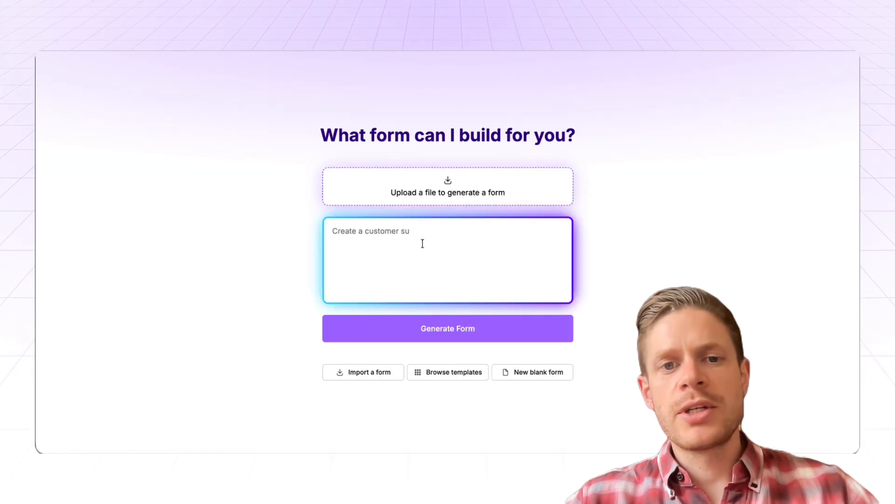
{"action": "type", "text": "I want a personality quiz which assigns people in one of the four harry potter houses based on their traits"}
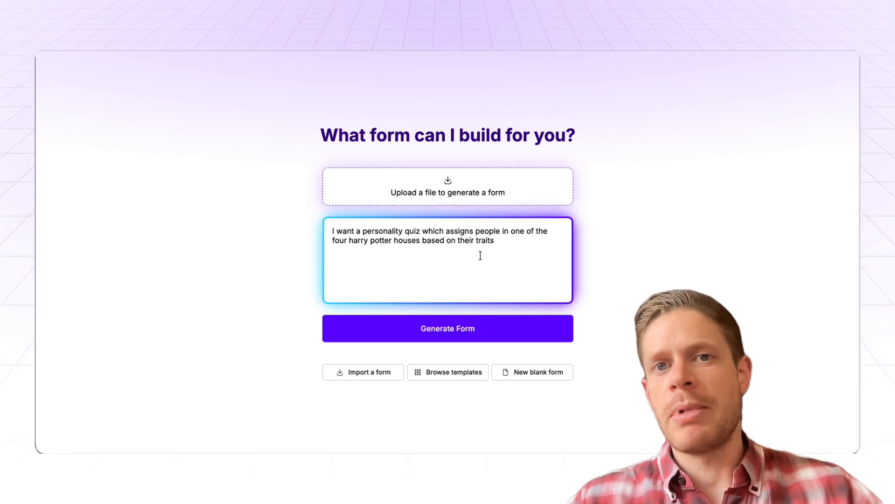
{"action": "left_click", "coordinate": [444, 328]}
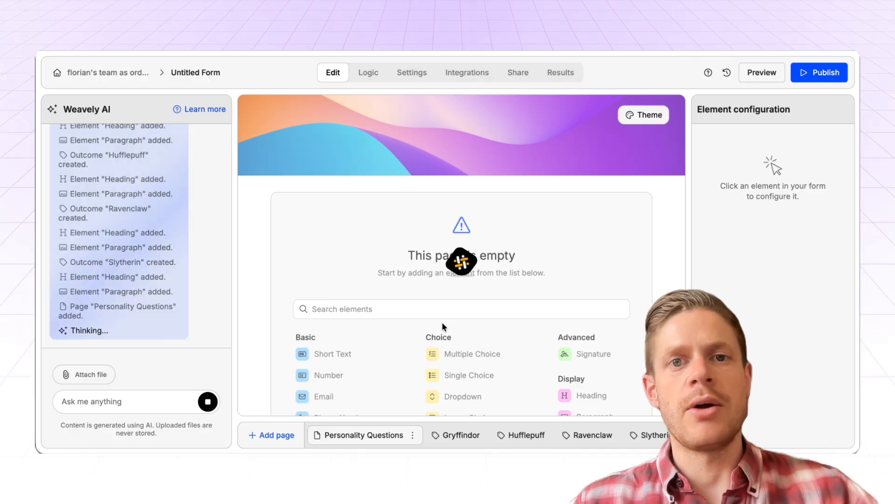
Look through the Gryffindor, Hufflepuff, Ravenclaw and Slytherin ending pages and return to the Personality Questions page.
{"action": "left_click", "coordinate": [460, 435]}
{"action": "left_click", "coordinate": [526, 439]}
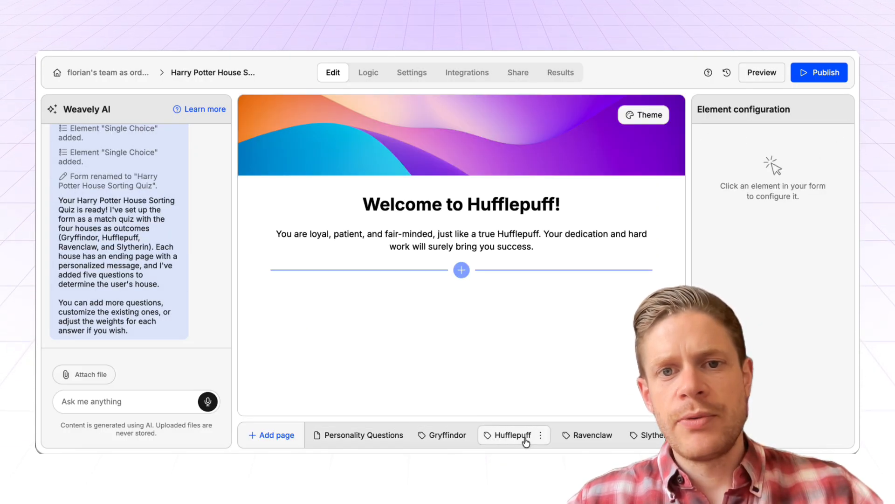
{"action": "left_click", "coordinate": [592, 437]}
{"action": "left_click", "coordinate": [648, 438]}
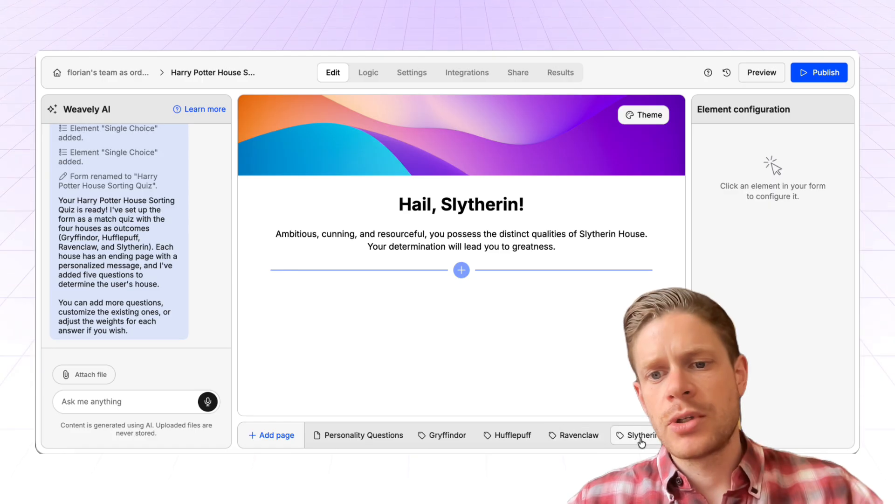
{"action": "left_click", "coordinate": [579, 438]}
{"action": "left_click", "coordinate": [509, 437]}
{"action": "left_click", "coordinate": [446, 439]}
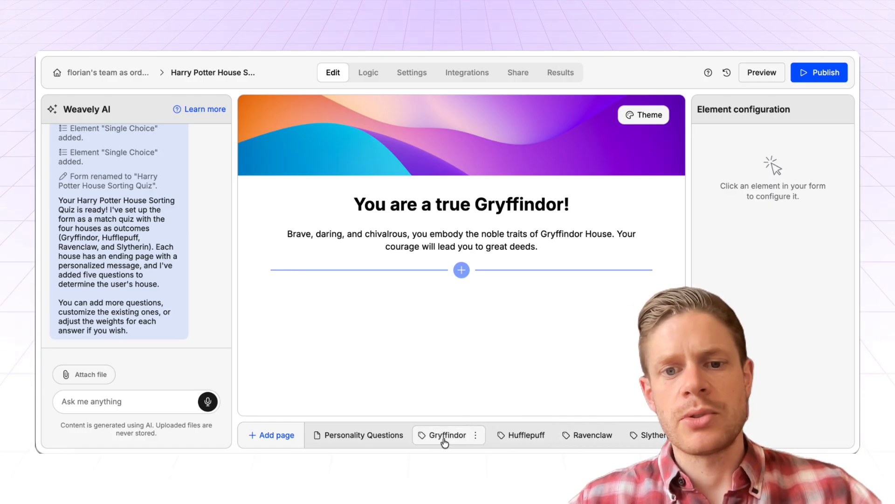
{"action": "left_click", "coordinate": [364, 441]}
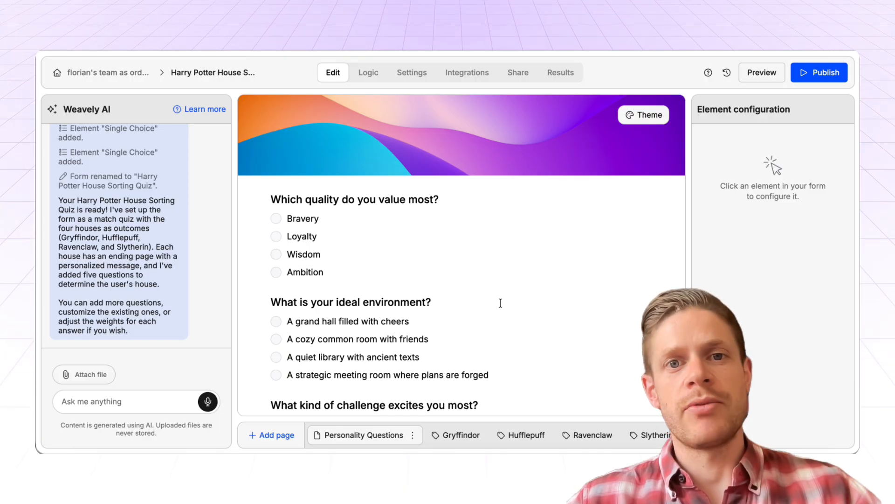
Open the Match Quiz settings and examine the outcomes and the weights assigned to each answer.
{"action": "left_click", "coordinate": [412, 73]}
{"action": "left_click", "coordinate": [309, 319]}
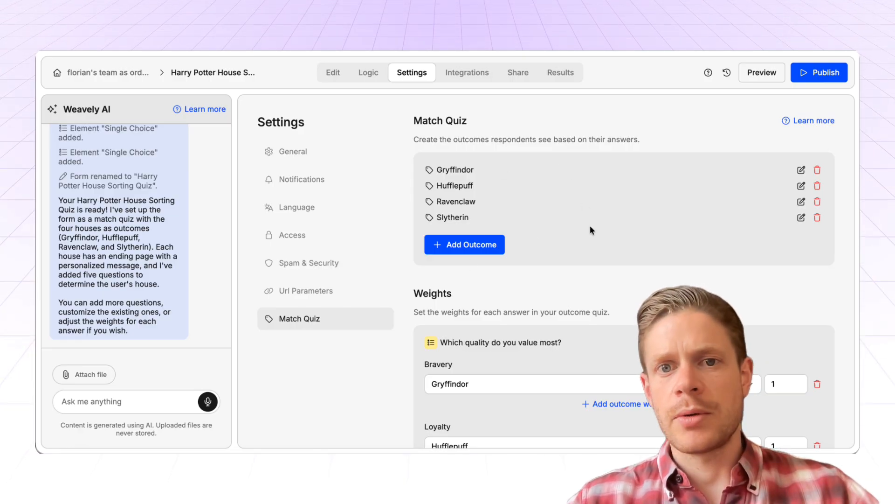
{"action": "scroll", "coordinate": [705, 265], "scroll_direction": "down", "scroll_amount": 3}
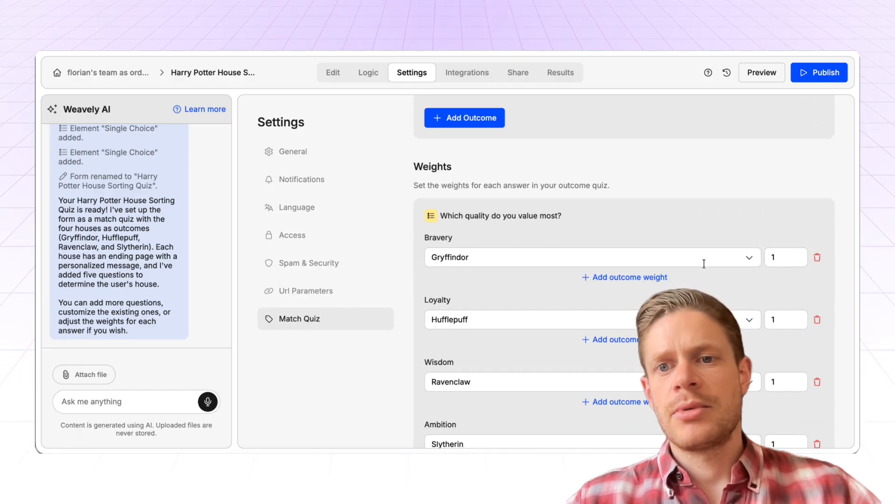
{"action": "scroll", "coordinate": [704, 263], "scroll_direction": "down", "scroll_amount": 1}
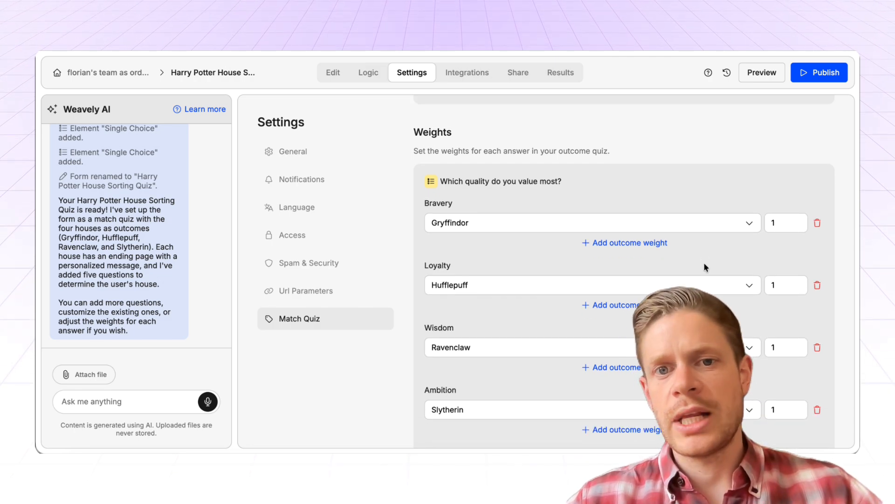
{"action": "scroll", "coordinate": [704, 264], "scroll_direction": "down", "scroll_amount": 1}
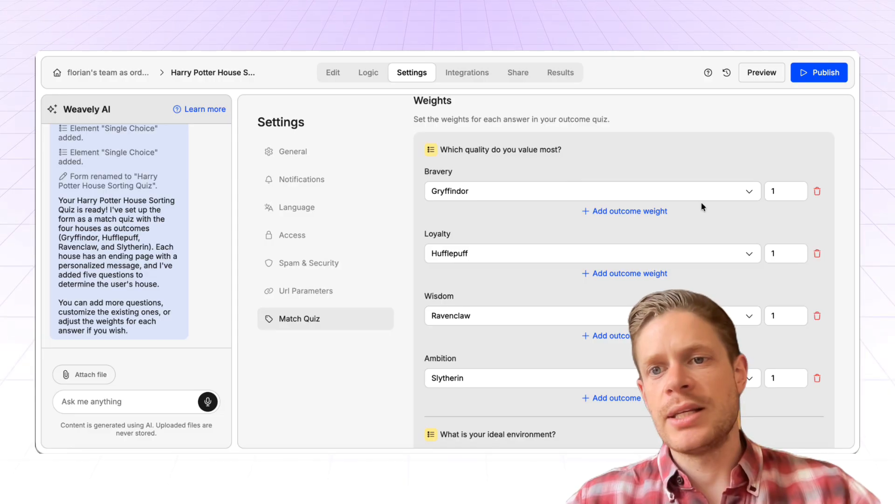
{"action": "scroll", "coordinate": [565, 230], "scroll_direction": "down", "scroll_amount": 3}
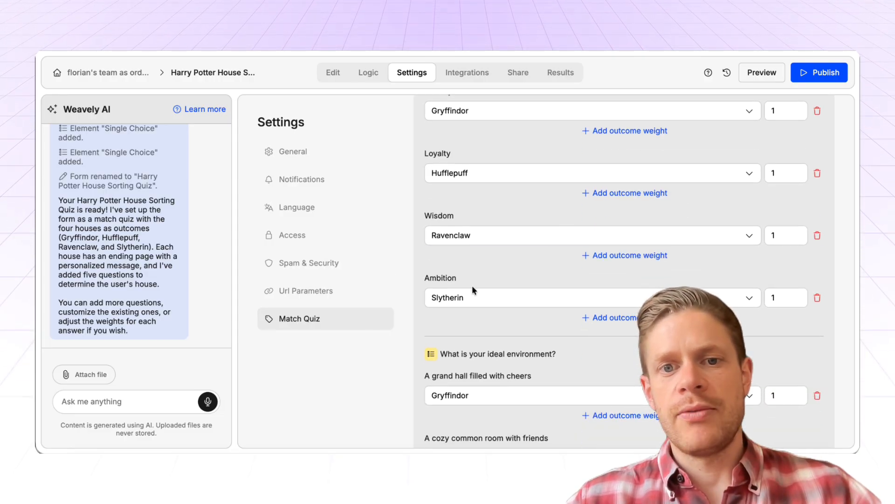
{"action": "scroll", "coordinate": [645, 281], "scroll_direction": "up", "scroll_amount": 3}
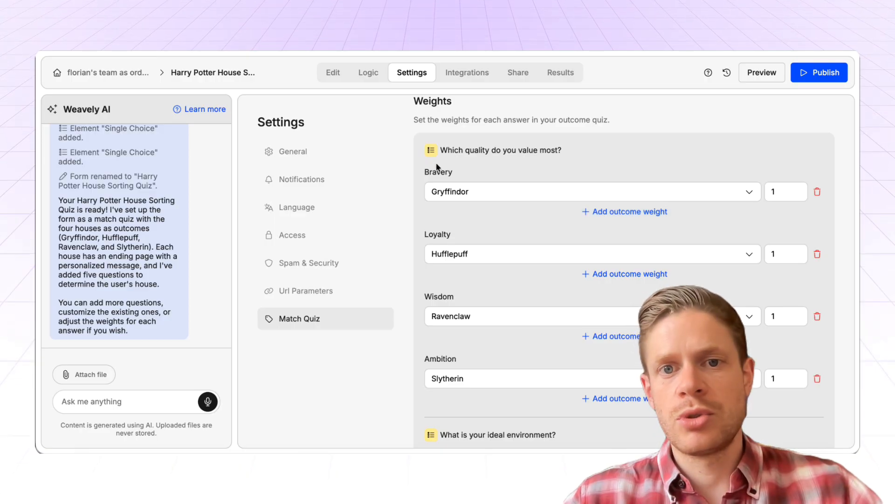
Add a Hufflepuff outcome weight to the Bravery answer of "Which quality do you value most?".
{"action": "left_click", "coordinate": [635, 212]}
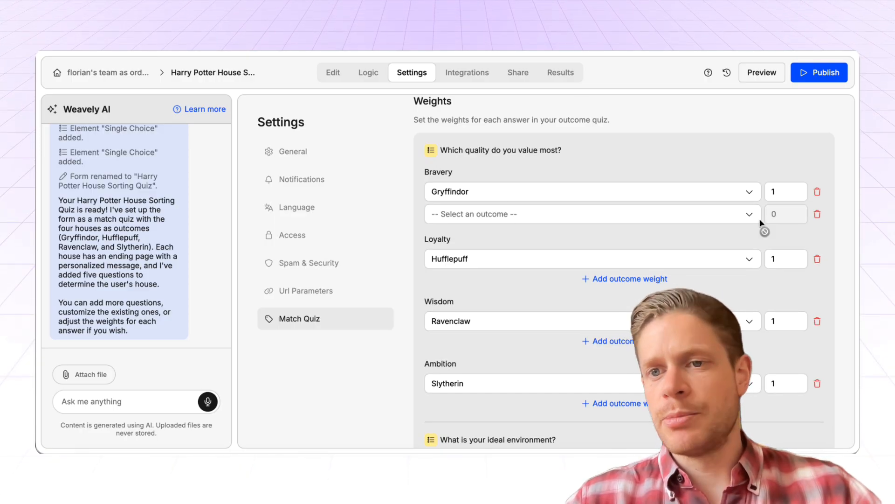
{"action": "left_click", "coordinate": [690, 215]}
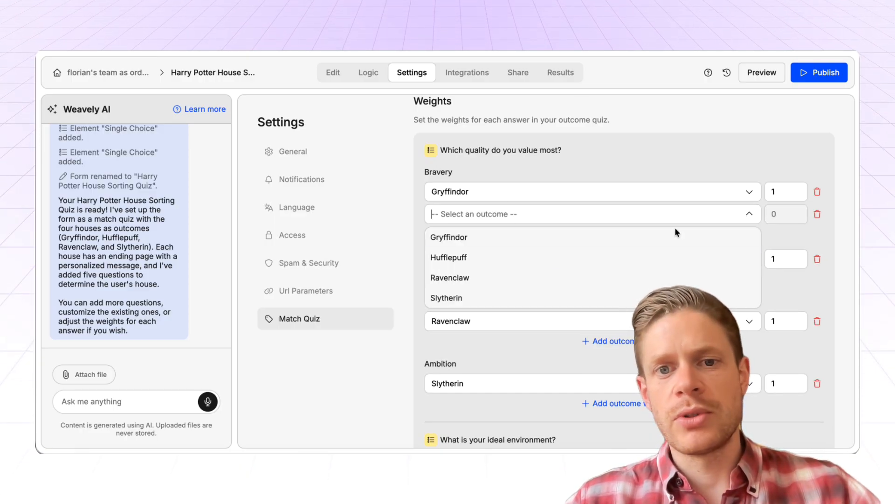
{"action": "left_click", "coordinate": [528, 258]}
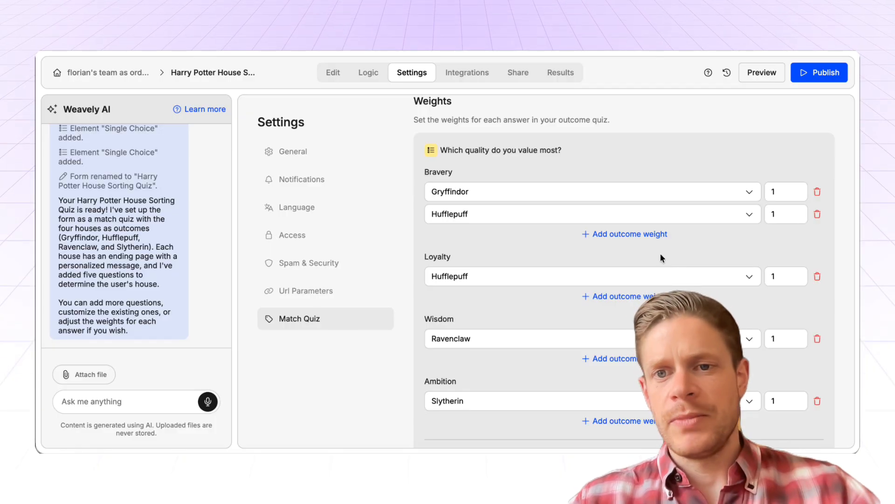
Review the outcome weights of the ideal environment and challenge questions and return to the outcomes list.
{"action": "scroll", "coordinate": [583, 257], "scroll_direction": "down", "scroll_amount": 1}
{"action": "scroll", "coordinate": [547, 258], "scroll_direction": "down", "scroll_amount": 5}
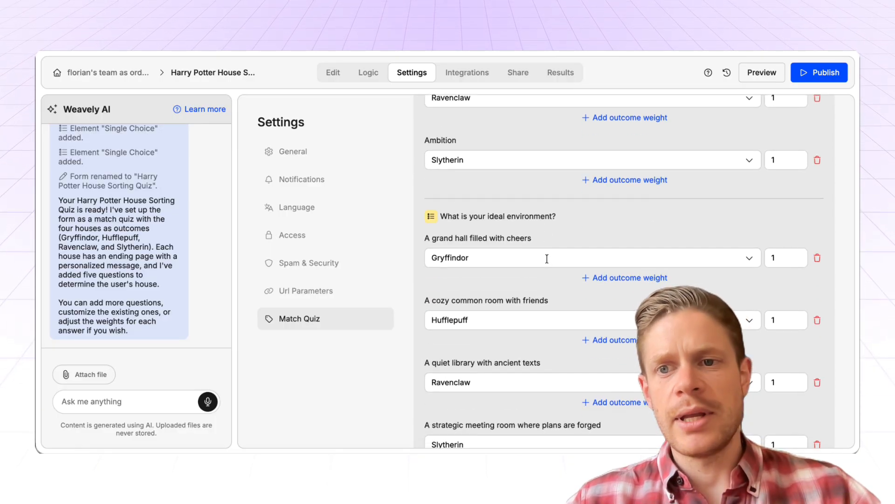
{"action": "scroll", "coordinate": [546, 258], "scroll_direction": "down", "scroll_amount": 1}
{"action": "scroll", "coordinate": [547, 259], "scroll_direction": "down", "scroll_amount": 10}
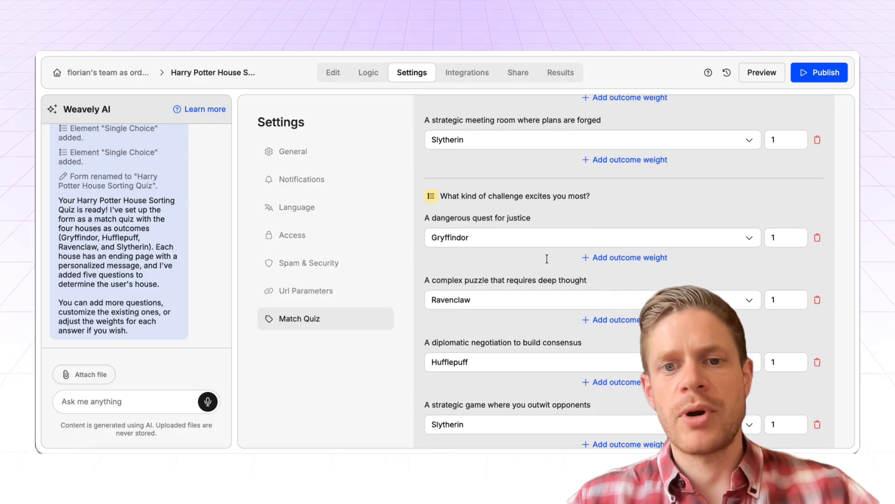
{"action": "scroll", "coordinate": [547, 257], "scroll_direction": "up", "scroll_amount": 12}
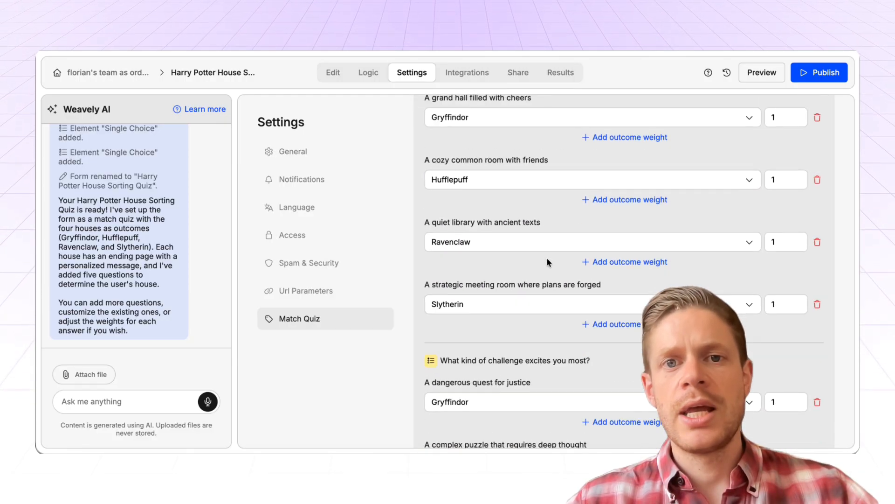
{"action": "scroll", "coordinate": [547, 258], "scroll_direction": "up", "scroll_amount": 3}
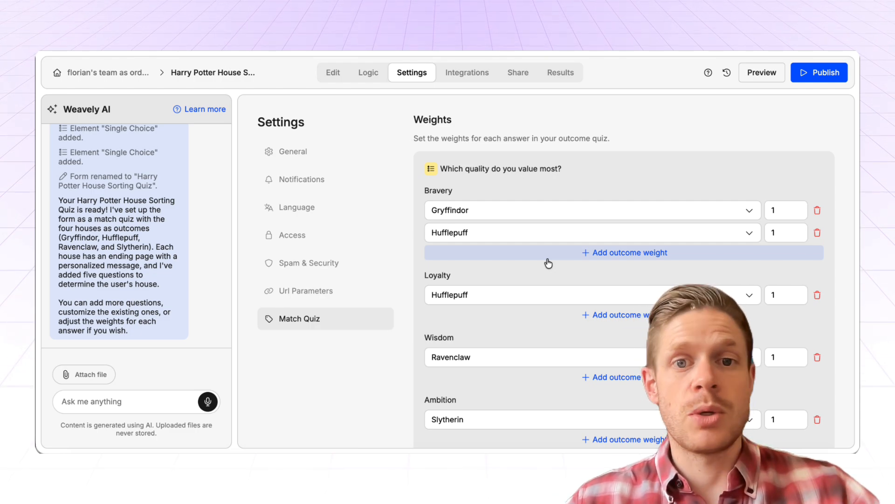
{"action": "scroll", "coordinate": [810, 95], "scroll_direction": "up", "scroll_amount": 3}
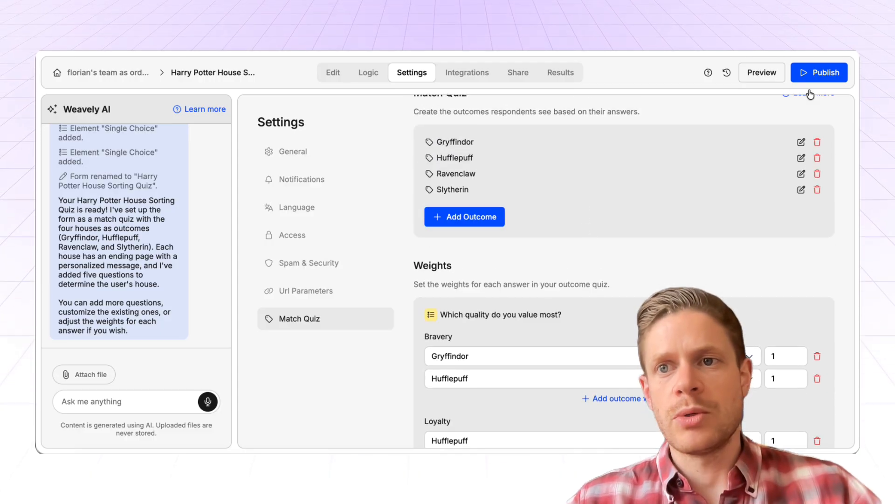
Publish the Harry Potter house quiz, copy its share URL and open the live form in a new browser tab.
{"action": "left_click", "coordinate": [811, 74]}
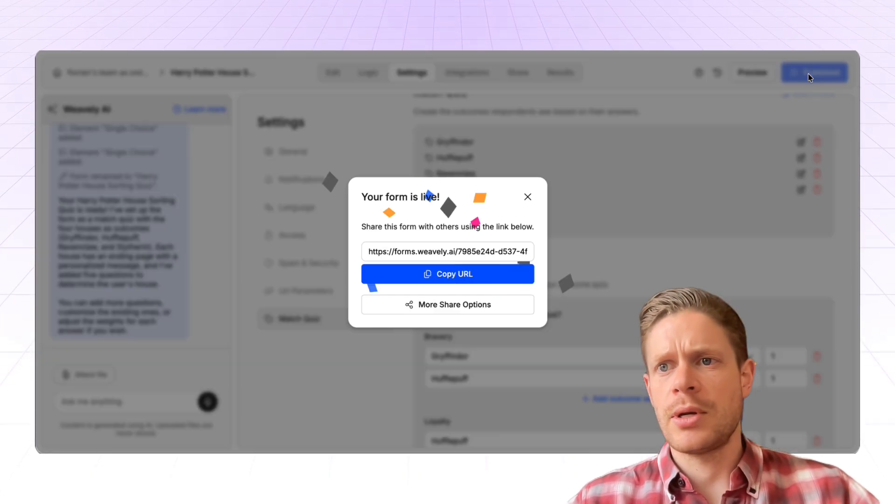
{"action": "left_click", "coordinate": [447, 274]}
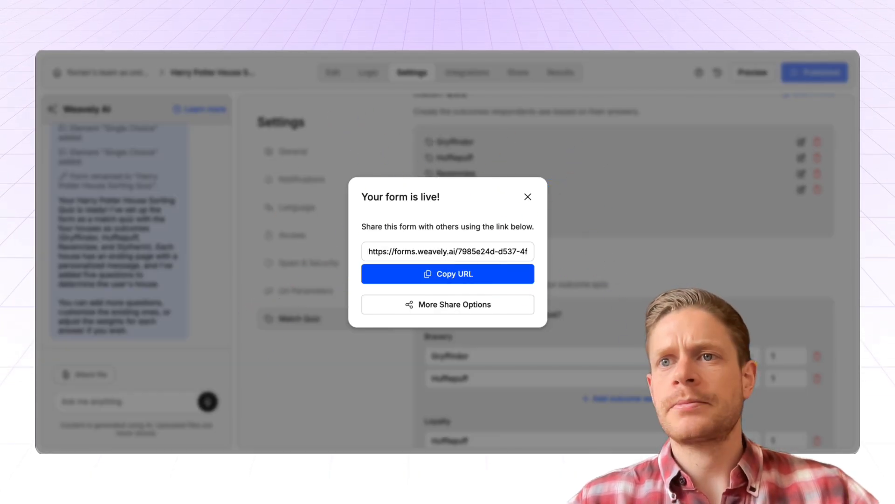
{"action": "key", "text": "super+t"}
{"action": "key", "text": "super+v"}
{"action": "key", "text": "Return"}
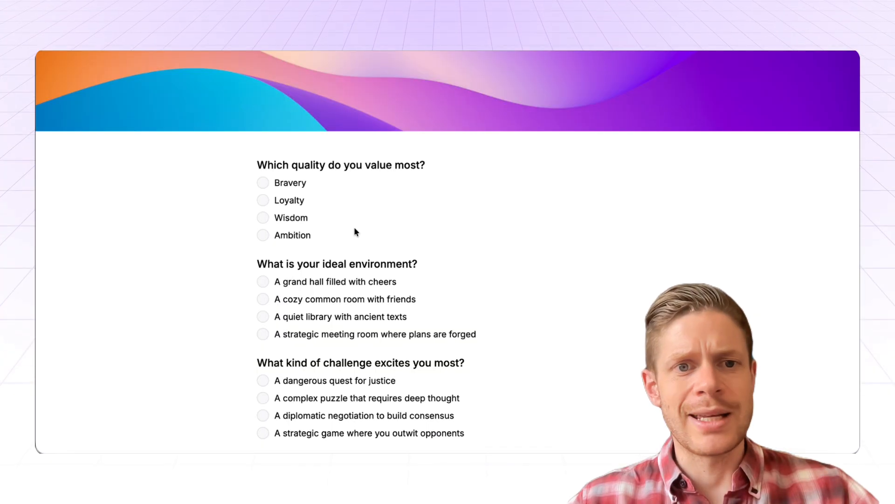
Answer the quiz with Bravery, the grand hall, the dangerous quest for justice, turning the artifact over to the authorities and Courage, and submit it.
{"action": "left_click", "coordinate": [293, 183]}
{"action": "scroll", "coordinate": [527, 290], "scroll_direction": "down", "scroll_amount": 3}
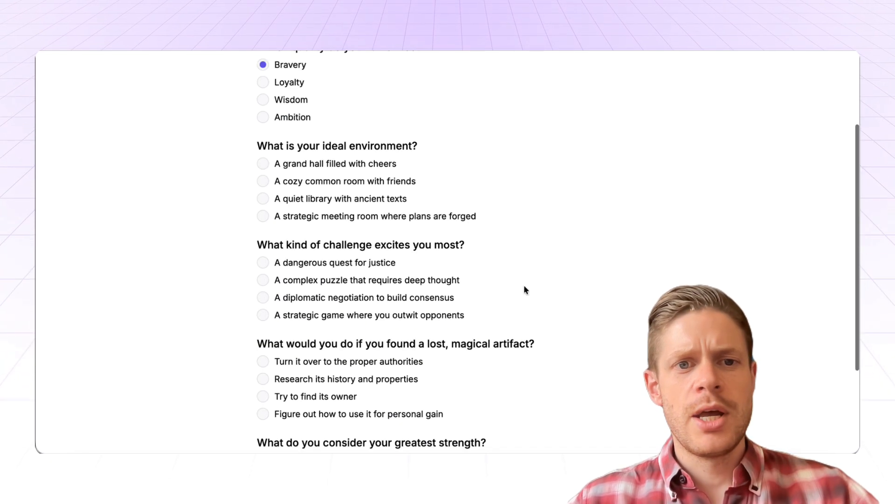
{"action": "scroll", "coordinate": [552, 270], "scroll_direction": "down", "scroll_amount": 3}
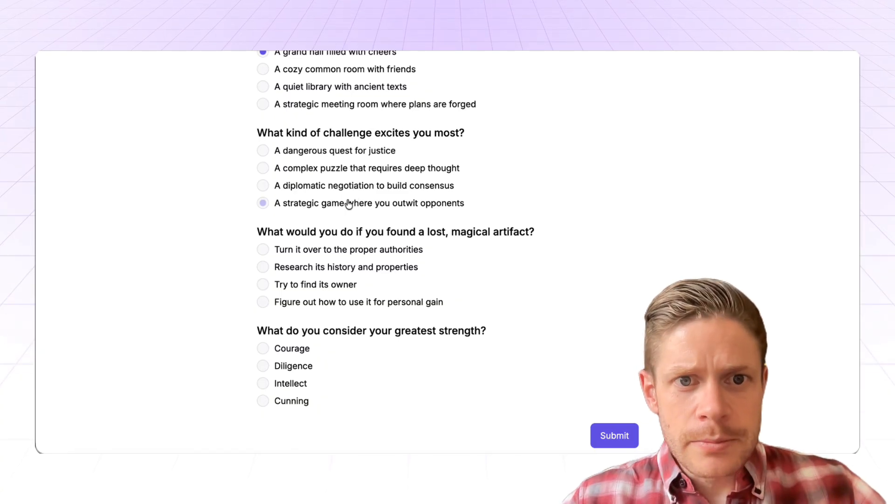
{"action": "left_click", "coordinate": [358, 159]}
{"action": "scroll", "coordinate": [526, 310], "scroll_direction": "down", "scroll_amount": 1}
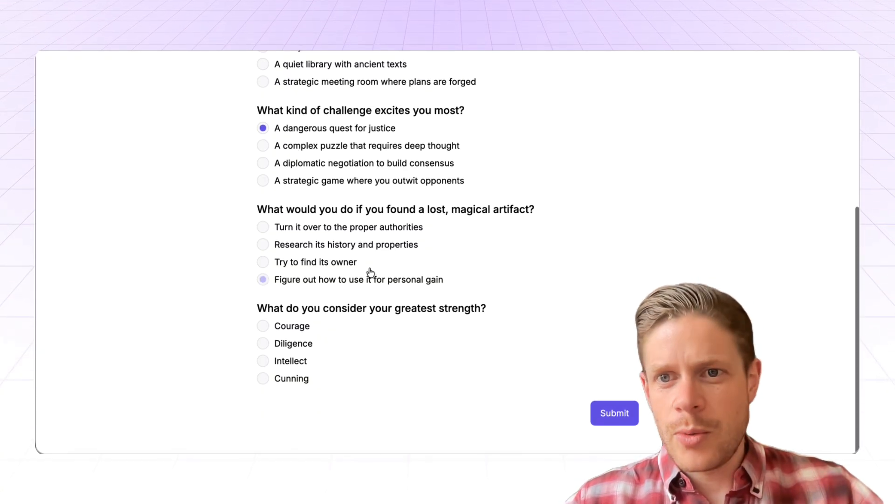
{"action": "left_click", "coordinate": [334, 232]}
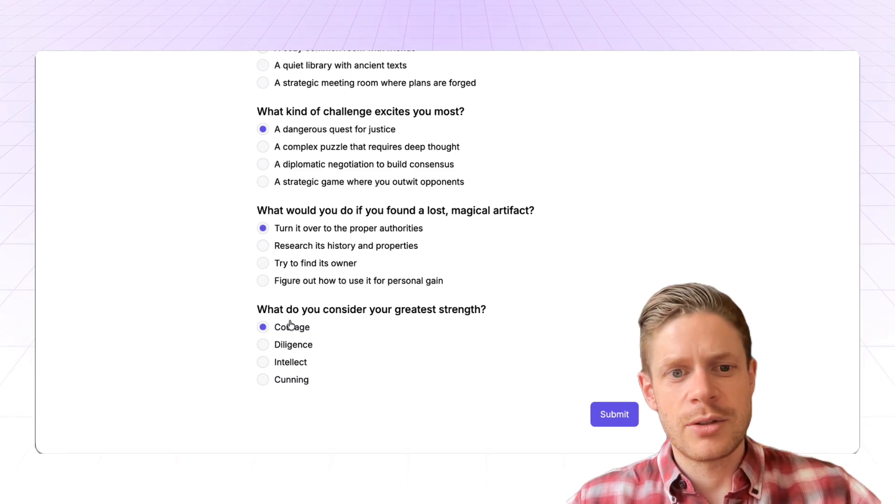
{"action": "left_click", "coordinate": [606, 415]}
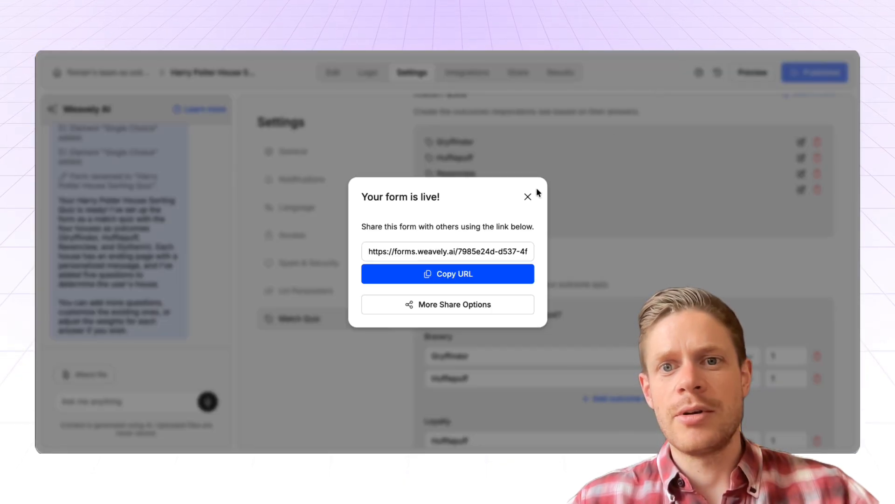
Return to the form builder and review the submitted response's answers and outcome across all columns of the results overview.
{"action": "left_click", "coordinate": [527, 196]}
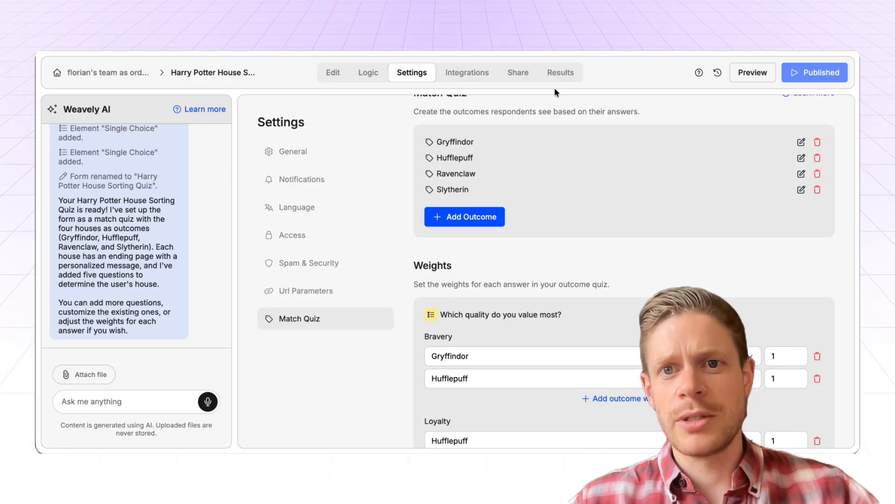
{"action": "left_click", "coordinate": [559, 80]}
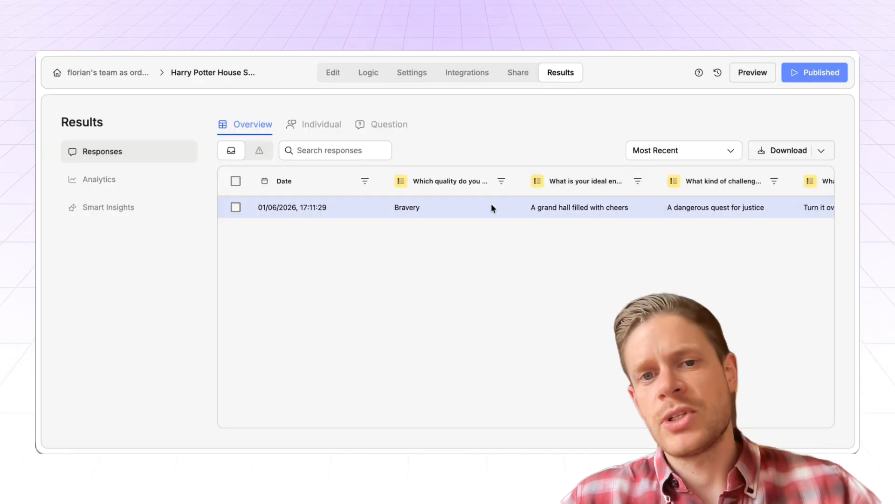
{"action": "scroll", "coordinate": [492, 209], "scroll_direction": "right", "scroll_amount": 5}
{"action": "scroll", "coordinate": [491, 206], "scroll_direction": "right", "scroll_amount": 2}
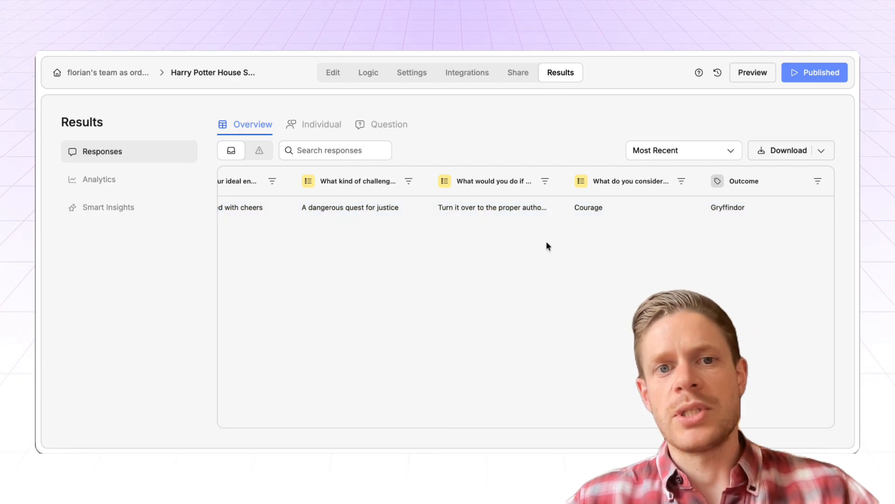
{"action": "scroll", "coordinate": [512, 244], "scroll_direction": "left", "scroll_amount": 3}
{"action": "scroll", "coordinate": [512, 244], "scroll_direction": "left", "scroll_amount": 5}
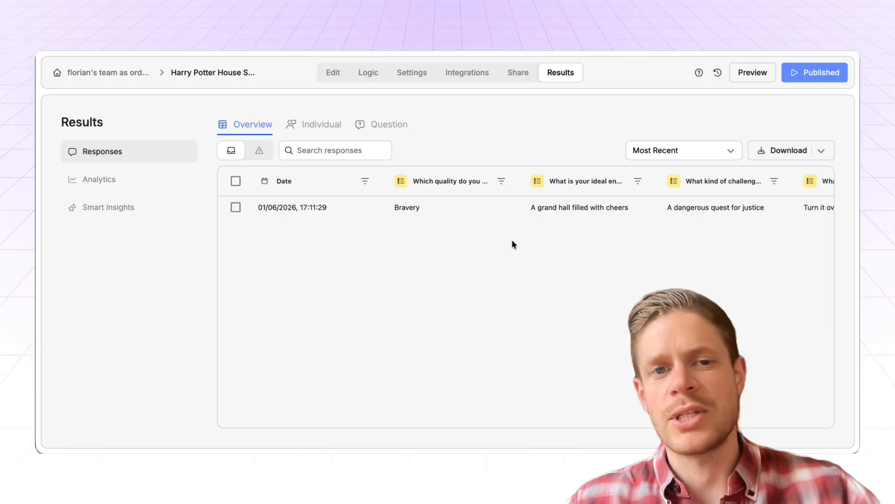
View the Gryffindor ending page in the form editor and browse the list of available integrations.
{"action": "left_click", "coordinate": [333, 77]}
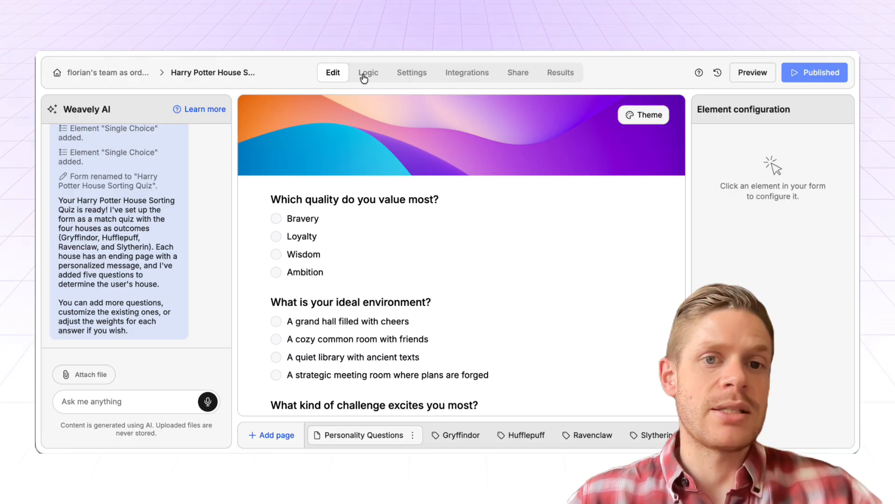
{"action": "left_click", "coordinate": [461, 435]}
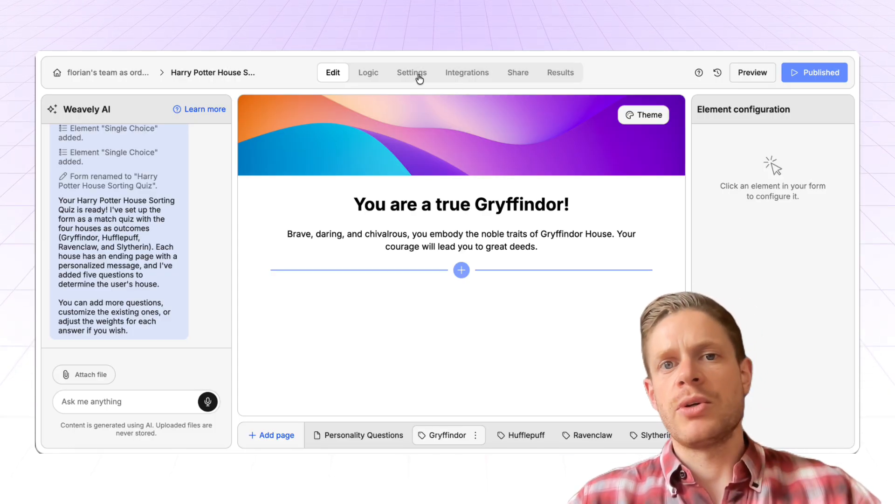
{"action": "left_click", "coordinate": [466, 75]}
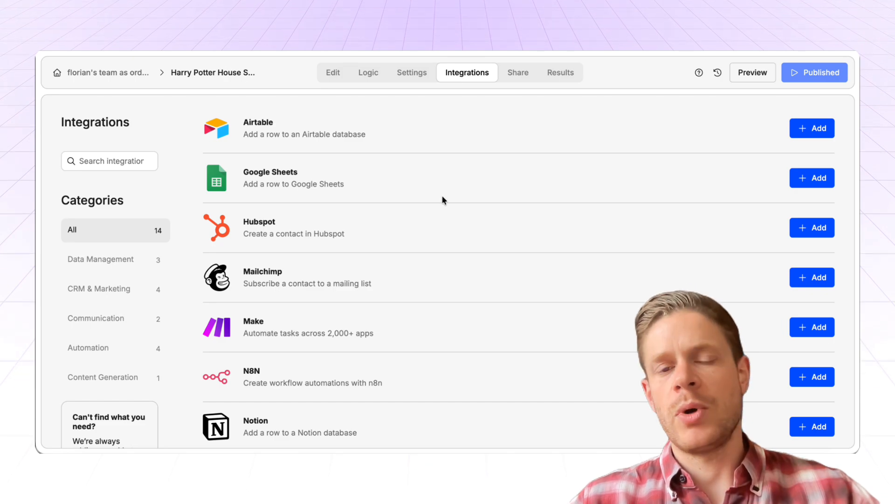
{"action": "scroll", "coordinate": [388, 184], "scroll_direction": "down", "scroll_amount": 8}
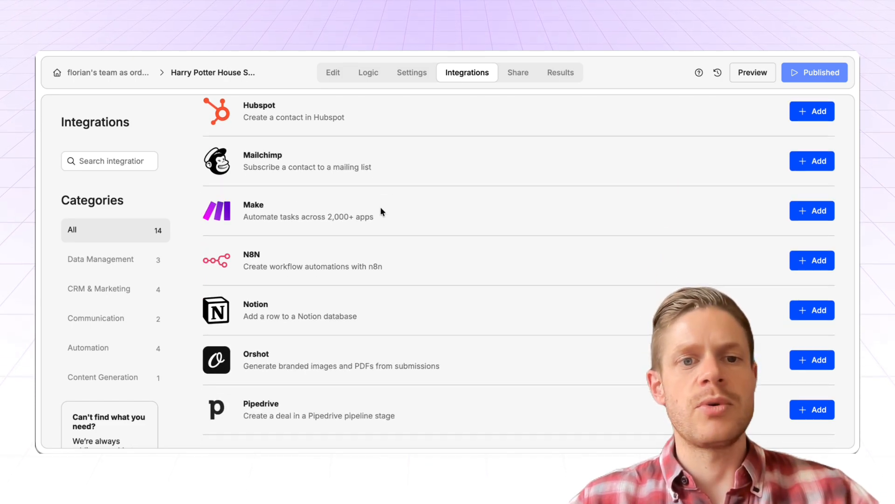
{"action": "scroll", "coordinate": [364, 216], "scroll_direction": "up", "scroll_amount": 8}
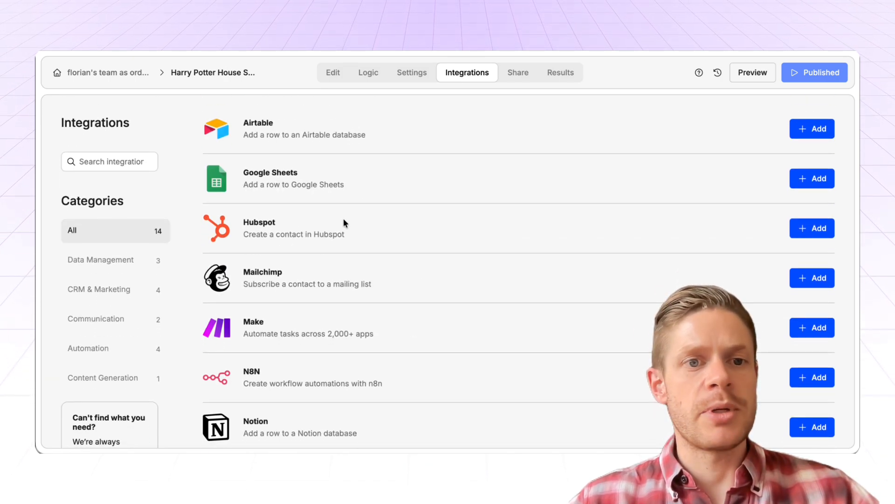